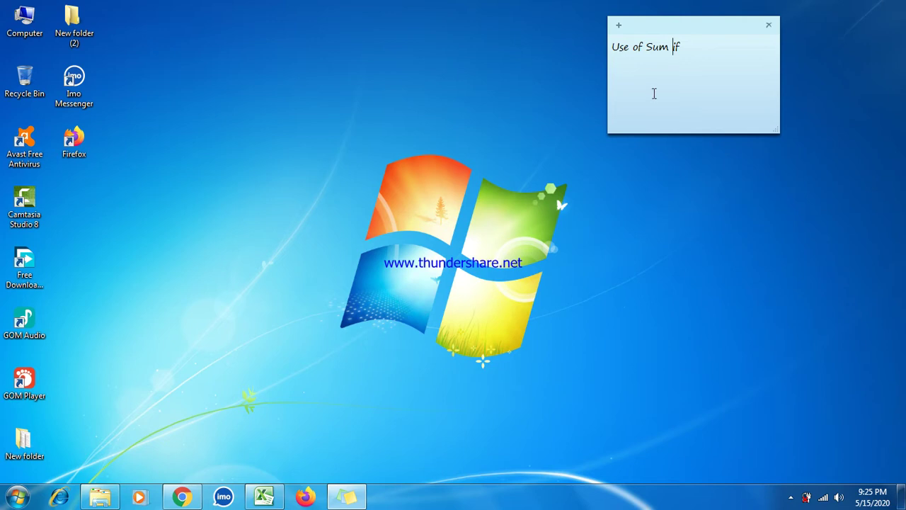
Step: Switch to the Order In Hand Update On 19-03-2020 workbook in Excel
left_click_drag(684, 47, 600, 48)
left_click(525, 75)
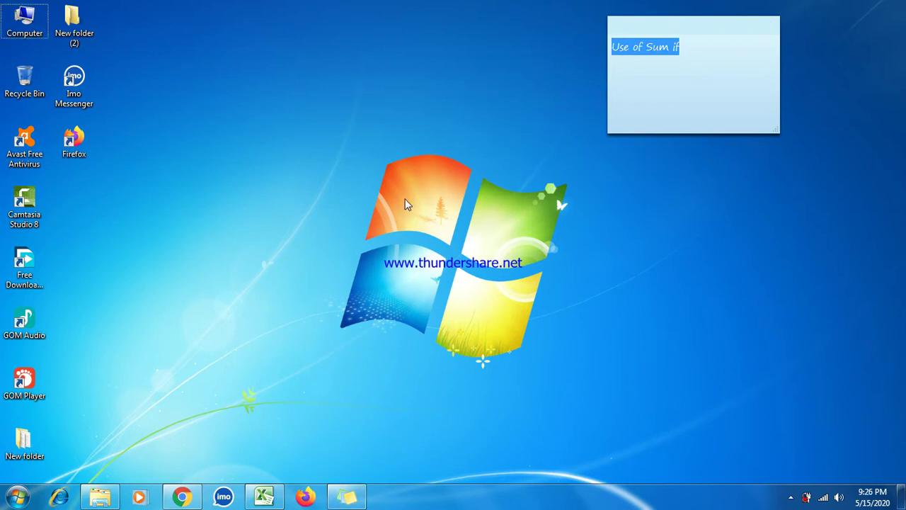
left_click(99, 500)
left_click(303, 359)
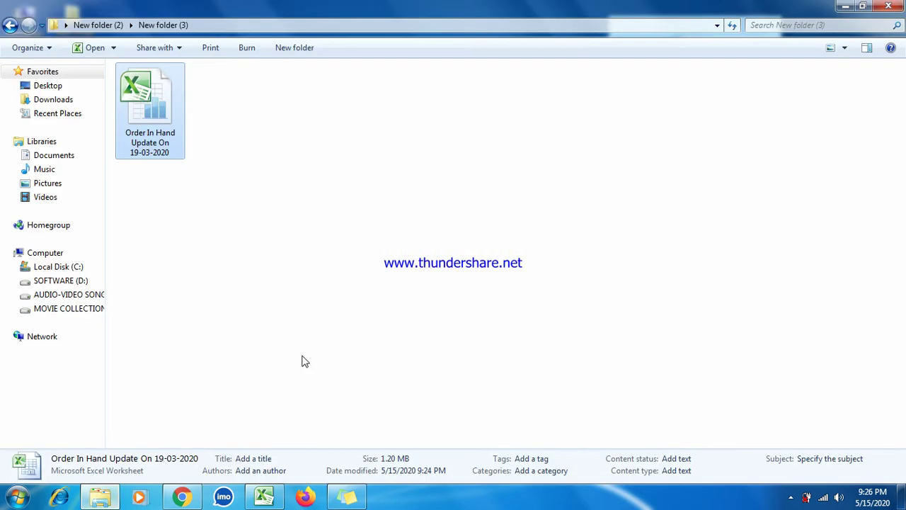
left_click(385, 293)
left_click(264, 497)
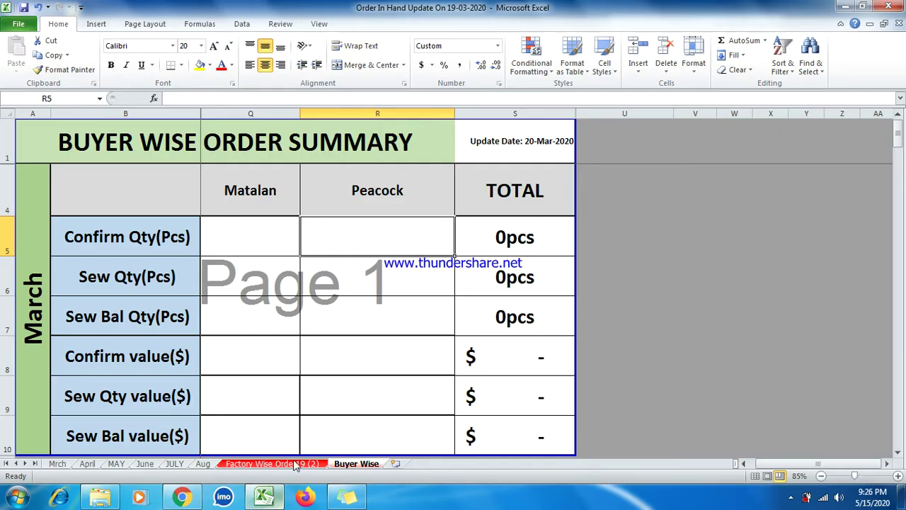
Step: Examine the Matalan and Peacock buyer headings and their Confirm Qty(Pcs) cells in the Buyer Wise order summary
left_click(399, 311)
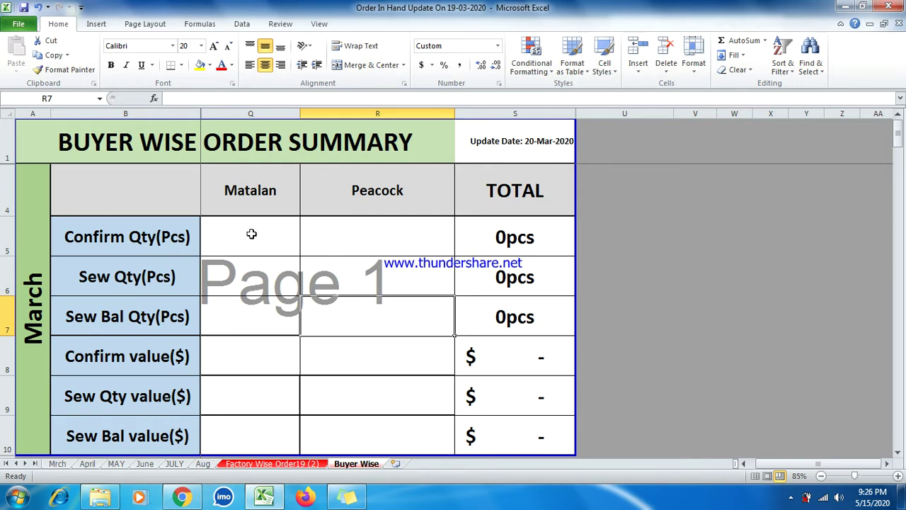
left_click(365, 234)
left_click(272, 189)
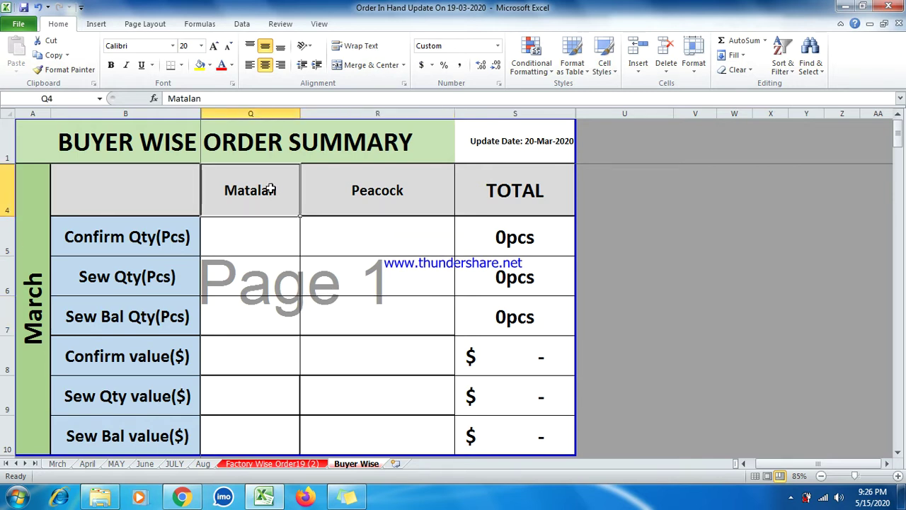
left_click(352, 189)
left_click(272, 192)
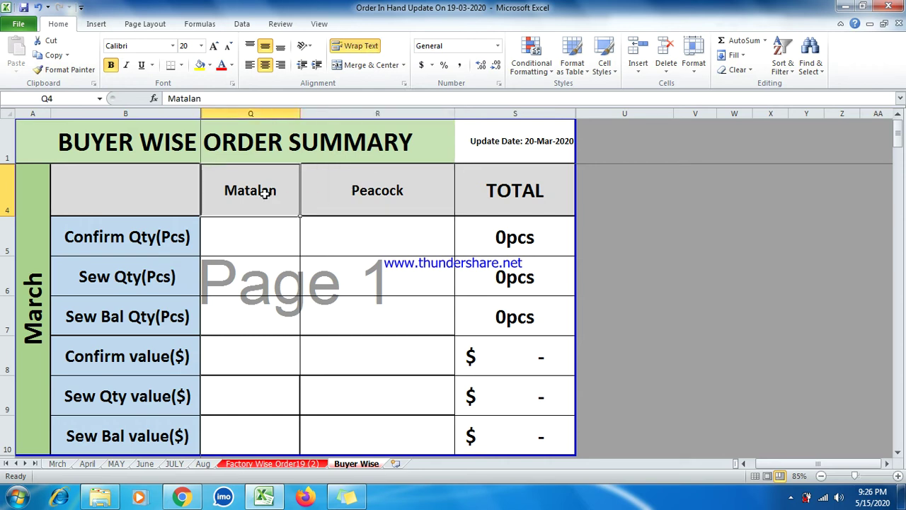
left_click(354, 188)
left_click(275, 192)
left_click(386, 195)
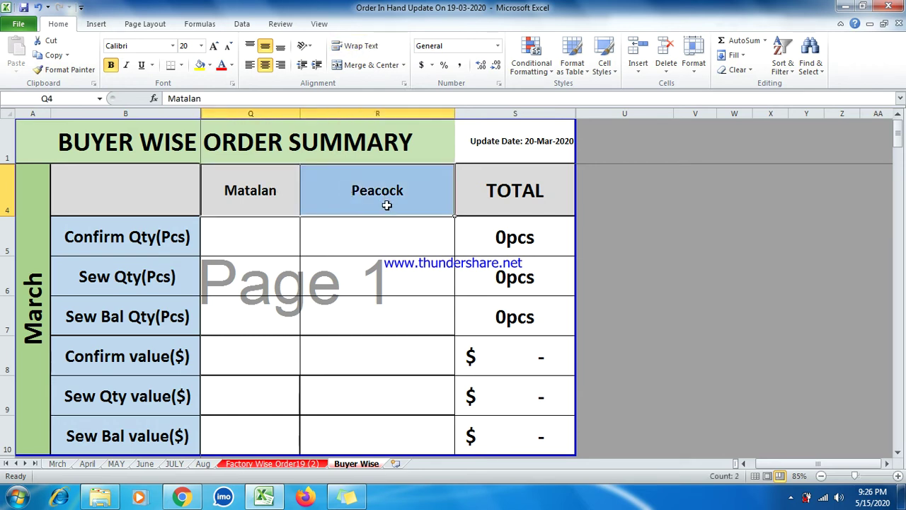
left_click(365, 234)
left_click(266, 227)
left_click(262, 190)
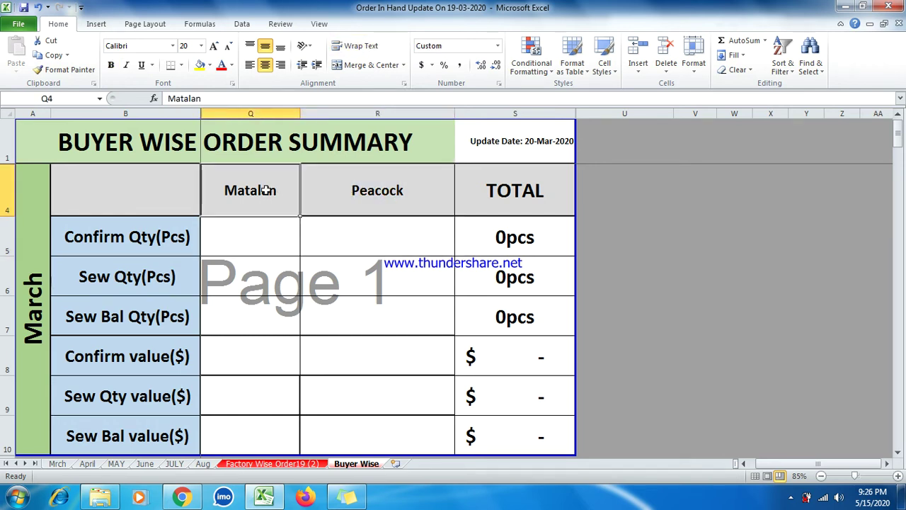
left_click(259, 221)
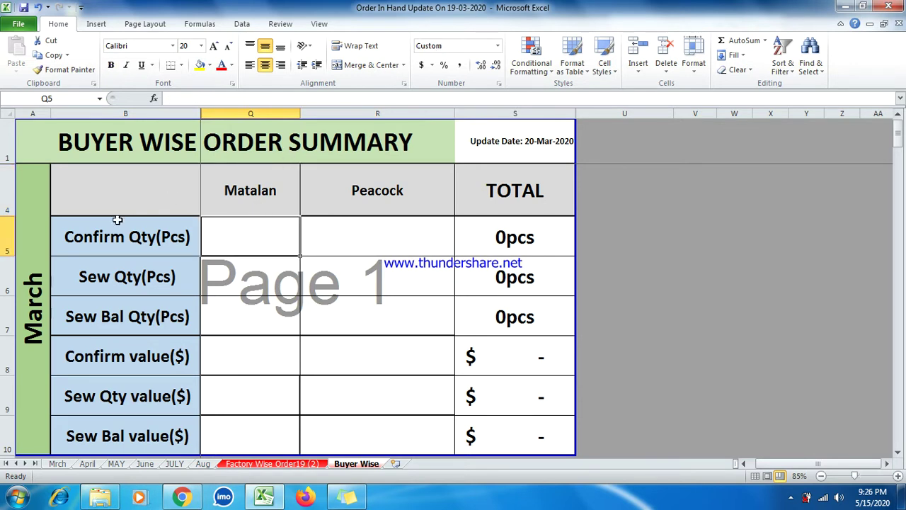
Step: Review the March quantity and value rows of the Matalan column in the buyer wise summary
left_click(29, 293)
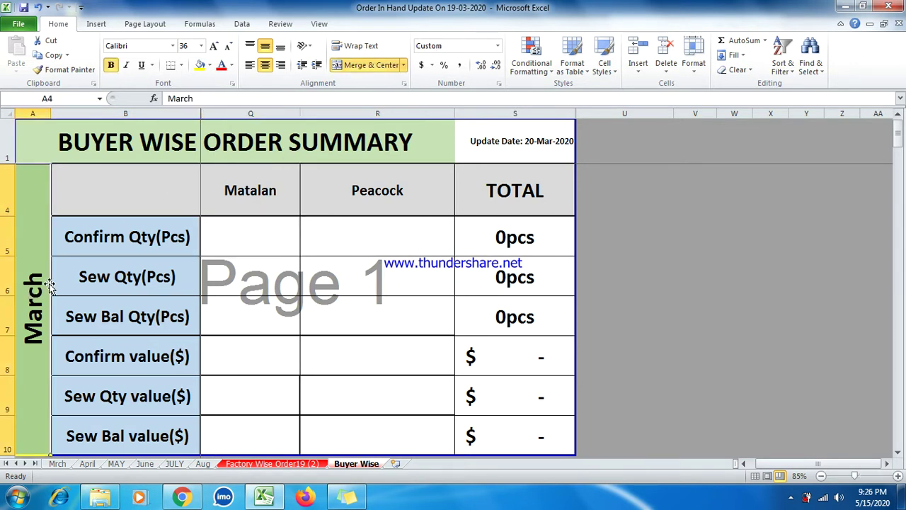
left_click_drag(262, 196, 257, 423)
left_click(248, 360)
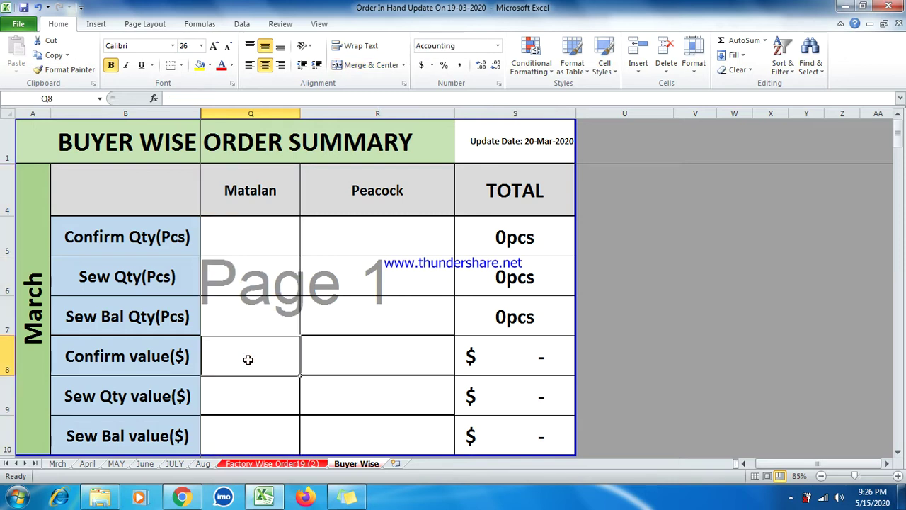
left_click(241, 412)
left_click(242, 436)
left_click(261, 394)
left_click(262, 357)
left_click(268, 238)
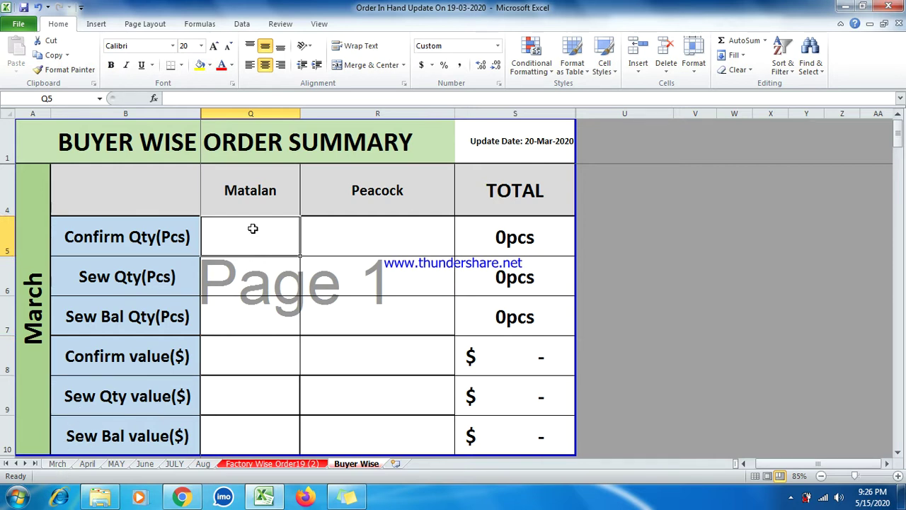
Step: Open the Mrch sheet and examine the buyers listed in the Buyer column's filter
left_click(57, 463)
left_click(159, 333)
scroll(159, 333, "down", 1)
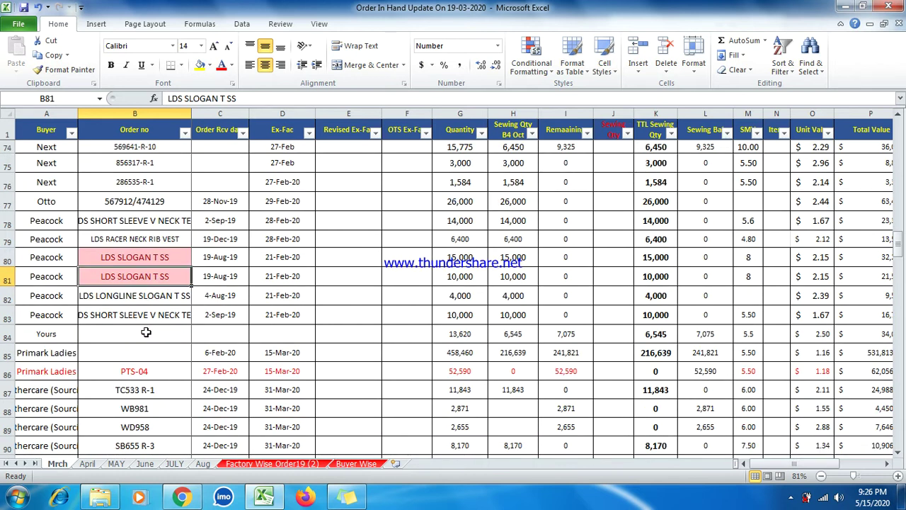
left_click(71, 133)
left_click(53, 258)
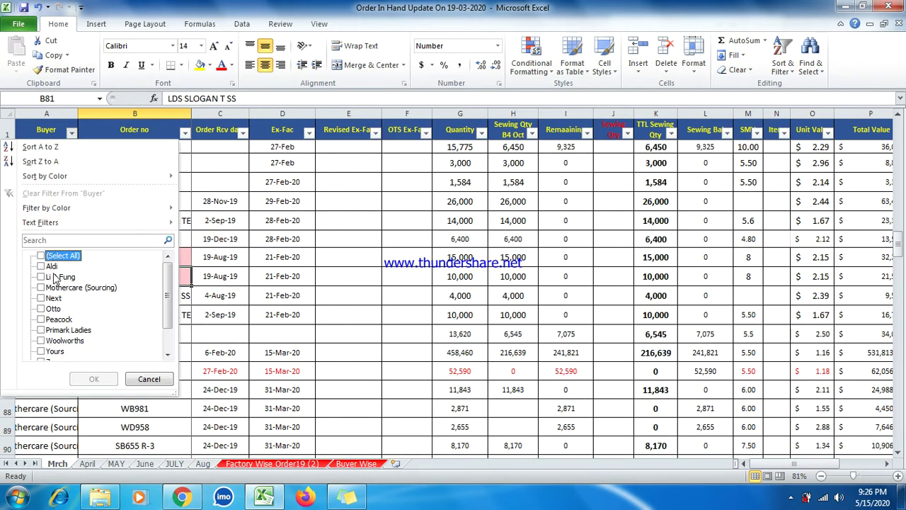
scroll(60, 325, "down", 1)
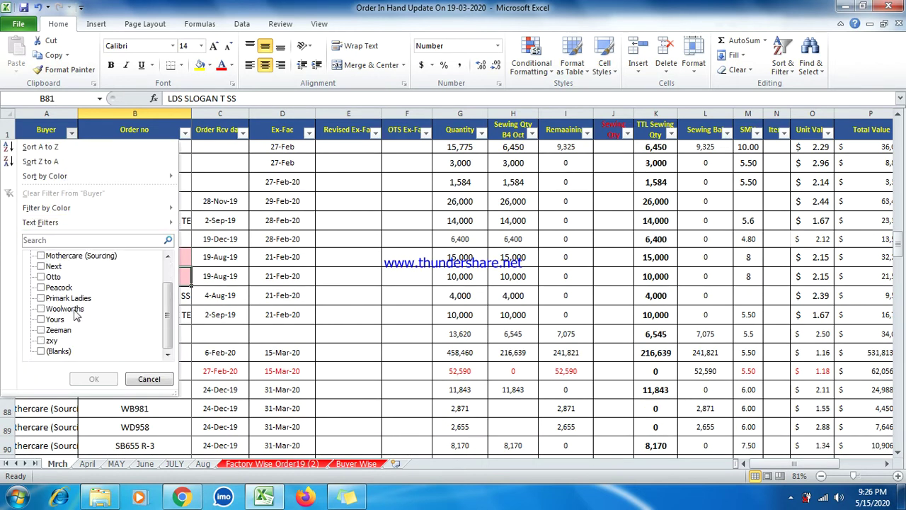
scroll(77, 315, "up", 1)
scroll(66, 318, "down", 1)
scroll(70, 326, "up", 1)
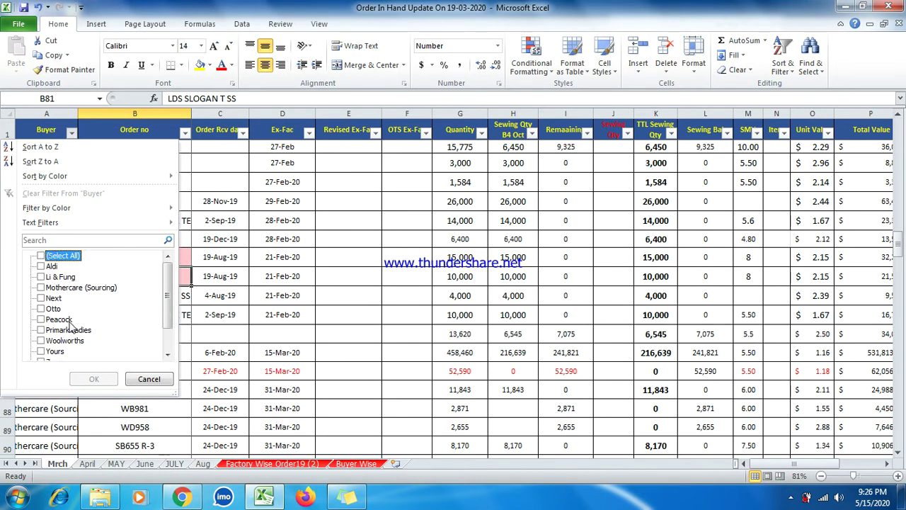
scroll(71, 325, "down", 1)
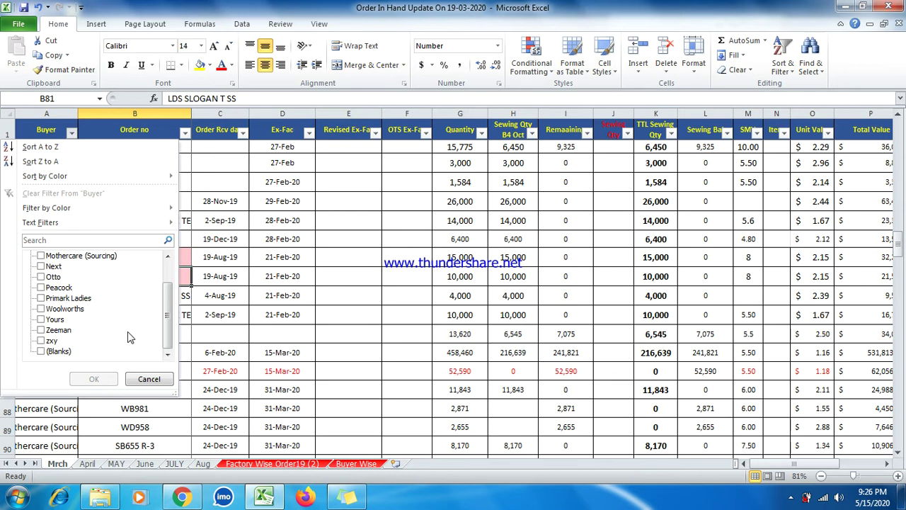
scroll(129, 337, "up", 1)
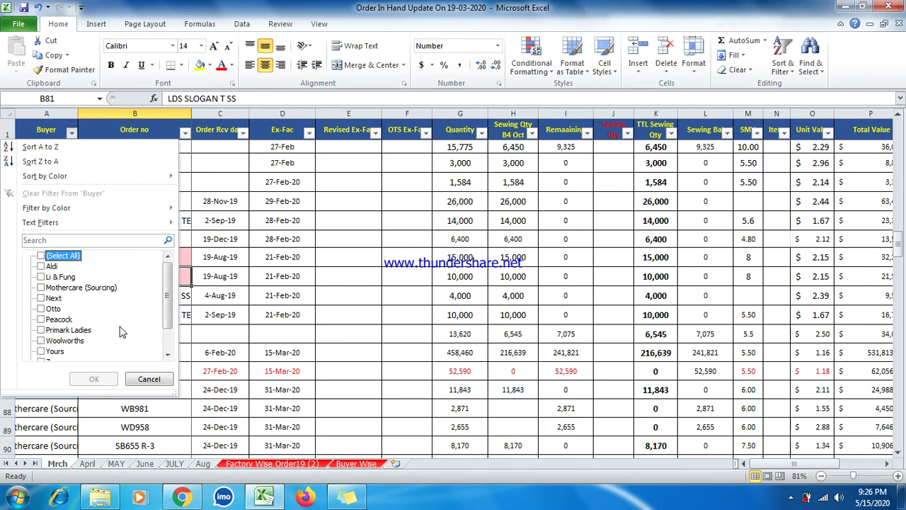
scroll(118, 330, "down", 1)
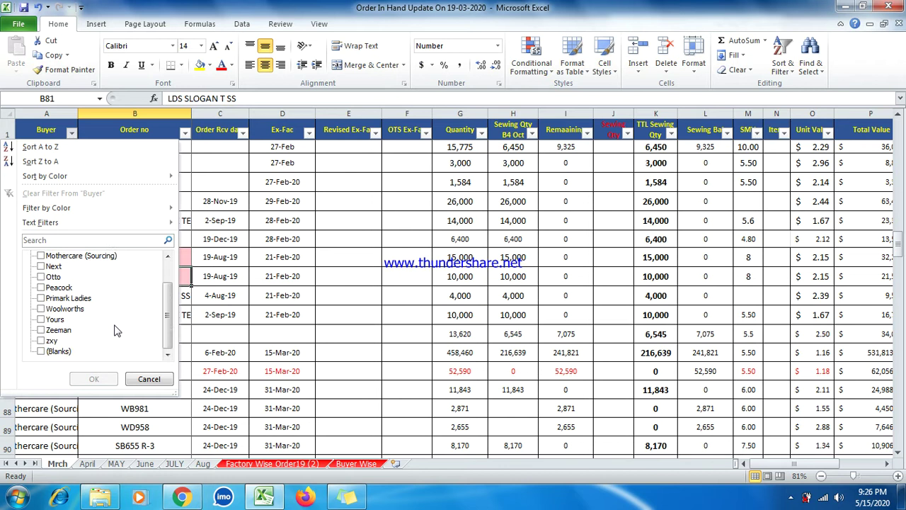
scroll(106, 329, "up", 1)
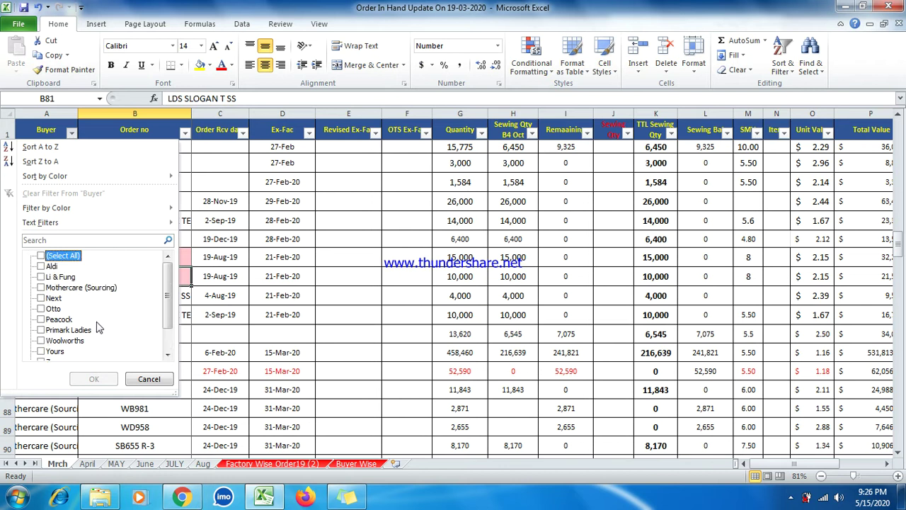
Step: Filter the Buyer column to show only Next and check the sum of the Quantity column
left_click(53, 299)
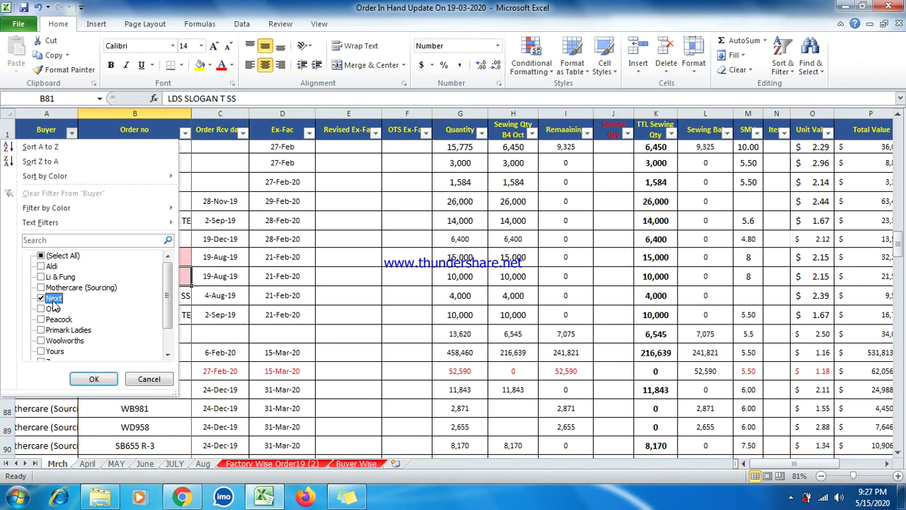
left_click(89, 379)
left_click(157, 316)
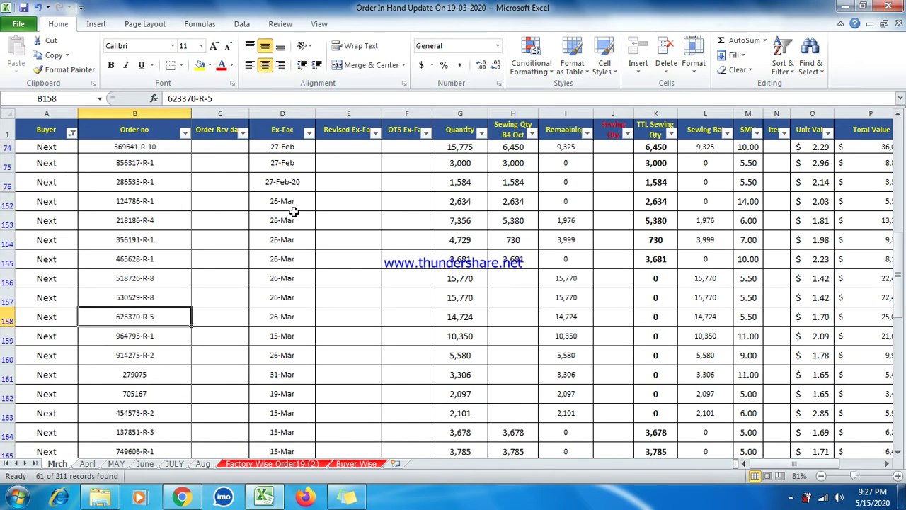
left_click(460, 113)
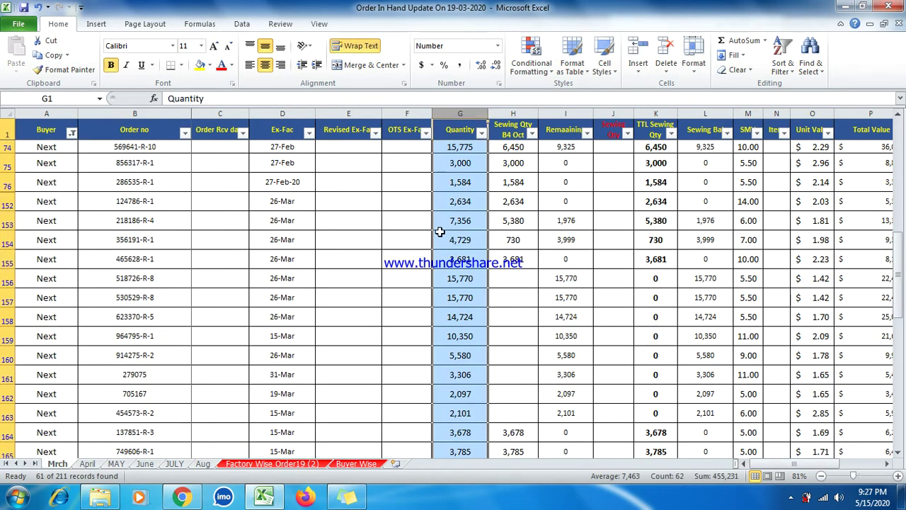
left_click(612, 106)
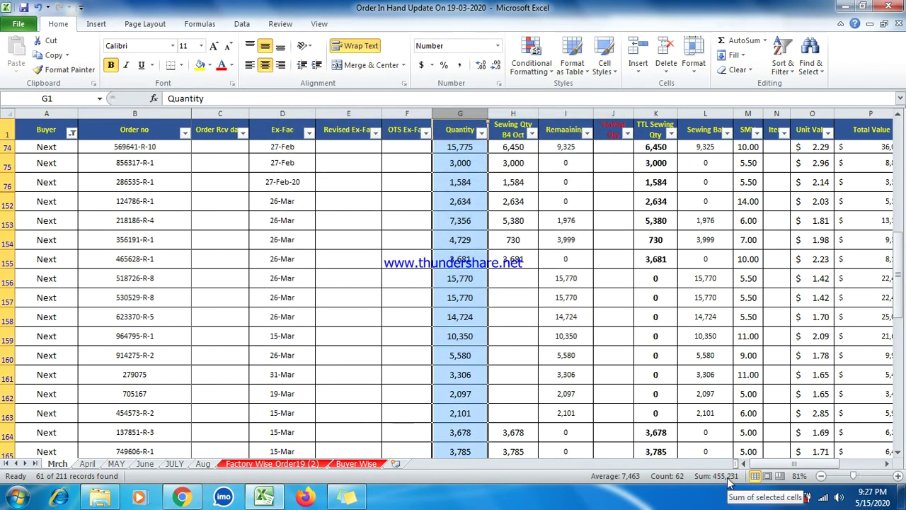
Step: Reset the Buyer filter on the Mrch sheet to show all buyers
left_click(447, 165)
left_click(72, 136)
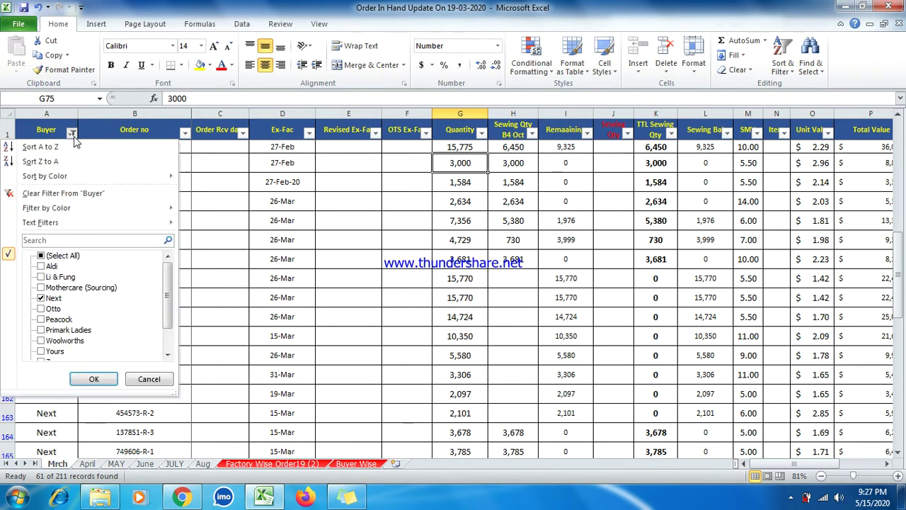
left_click(53, 256)
left_click(94, 379)
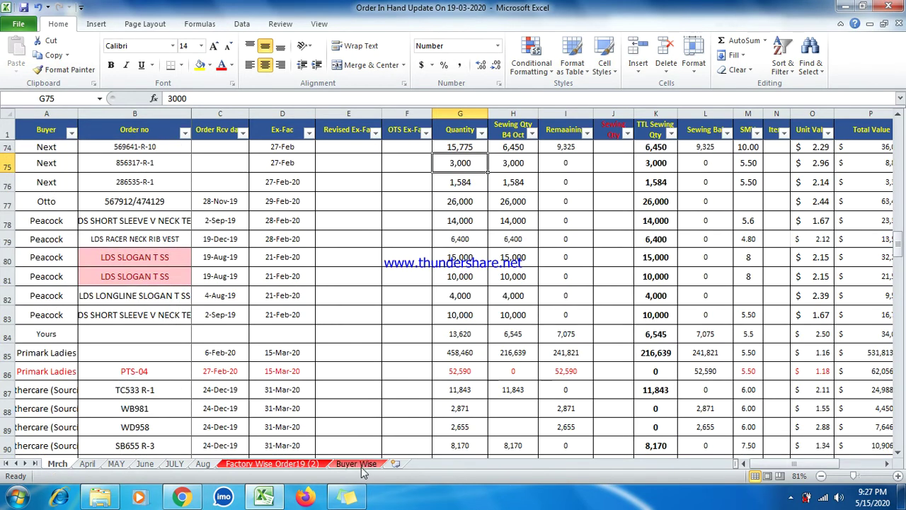
Step: On the Buyer Wise sheet, replace the Matalan heading in cell Q4 with Next
left_click(356, 464)
left_click(437, 393)
left_click(243, 225)
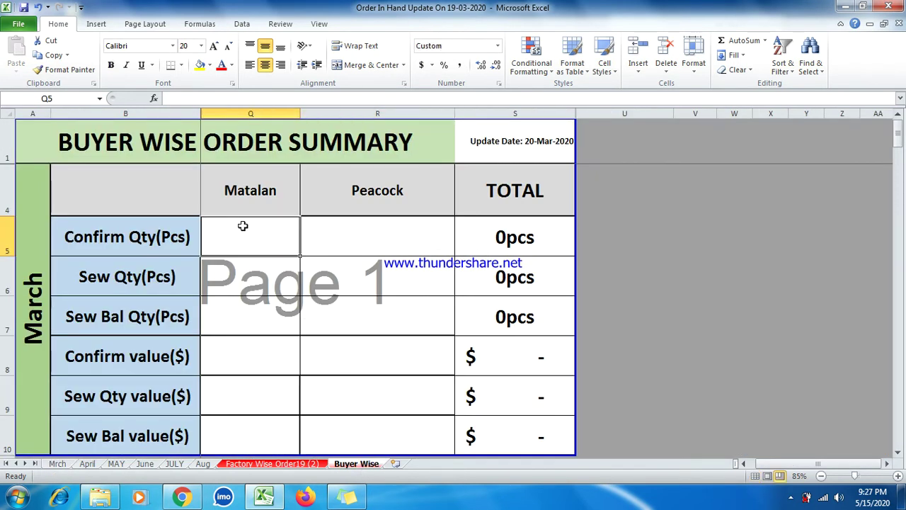
double_click(281, 188)
left_click_drag(281, 189, 187, 175)
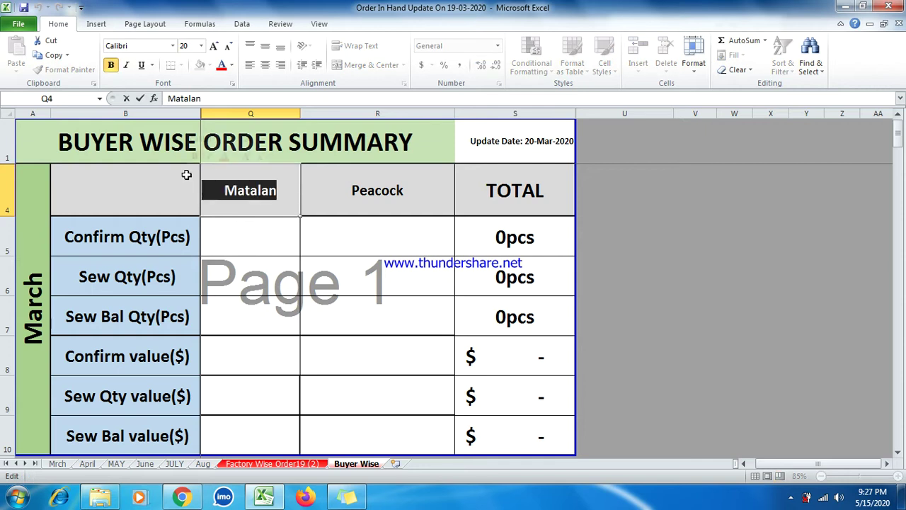
type("Next")
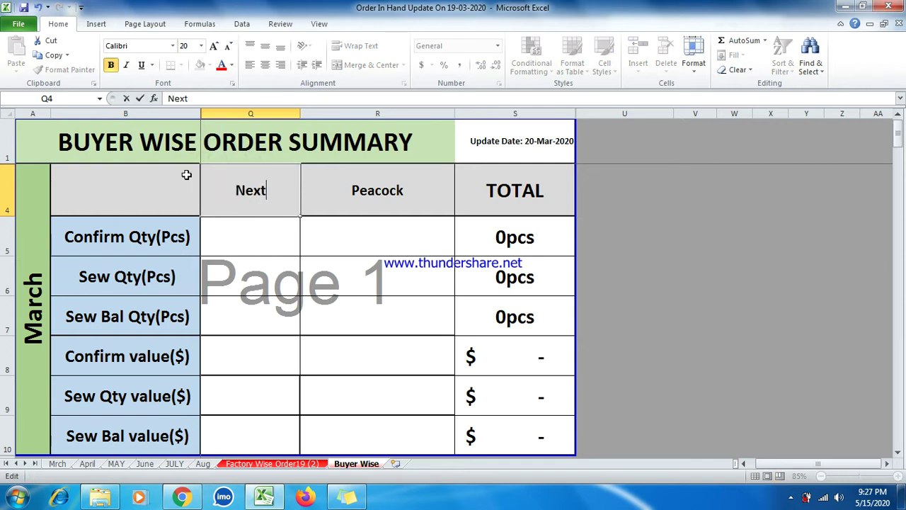
left_click(285, 232)
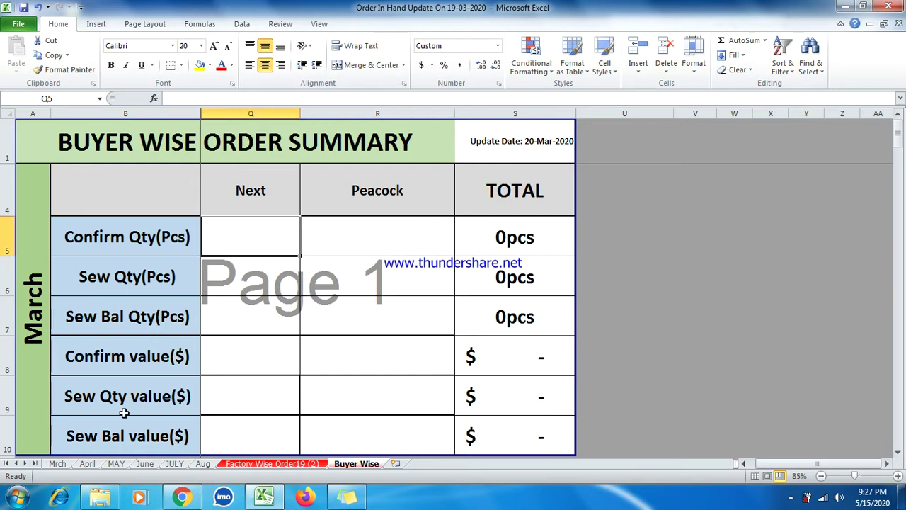
left_click(57, 463)
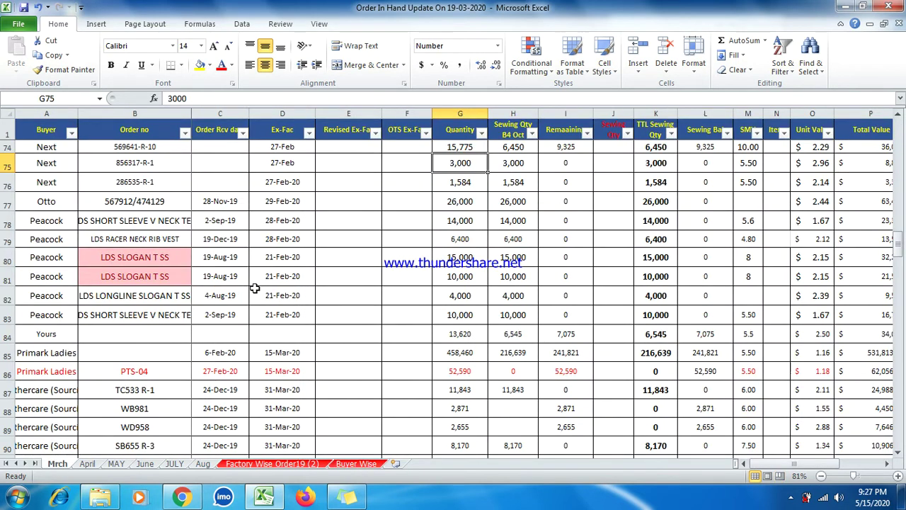
left_click(356, 464)
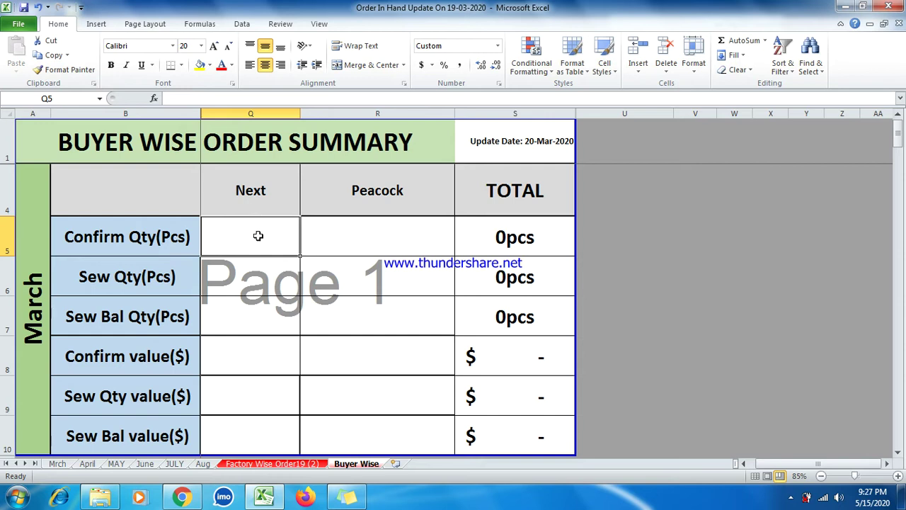
left_click(289, 202)
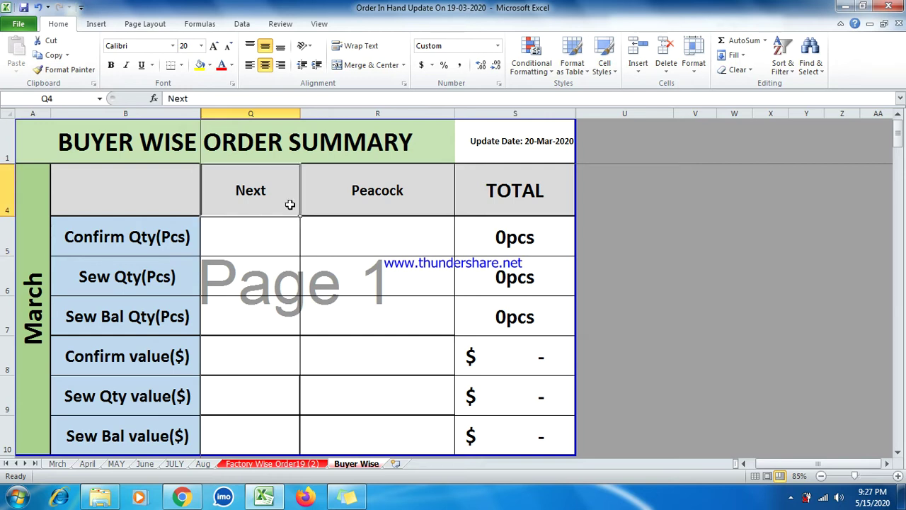
left_click(265, 239)
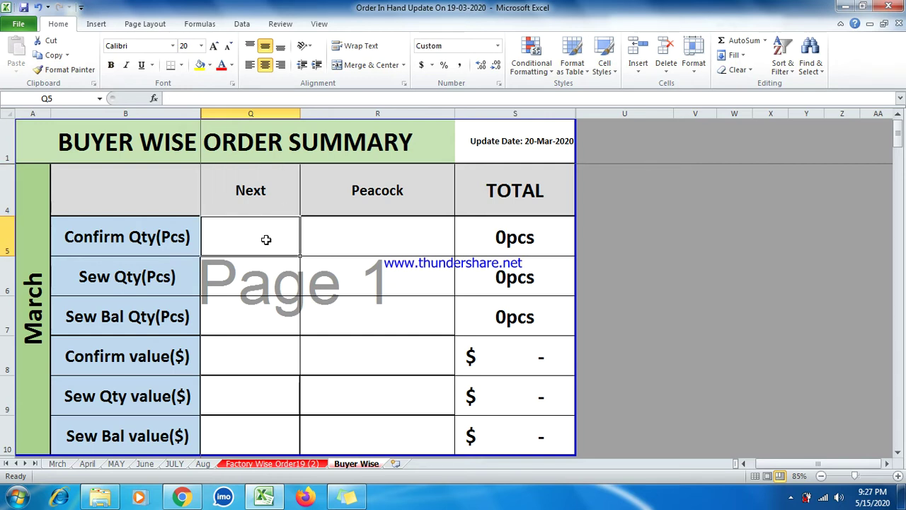
type("=sum")
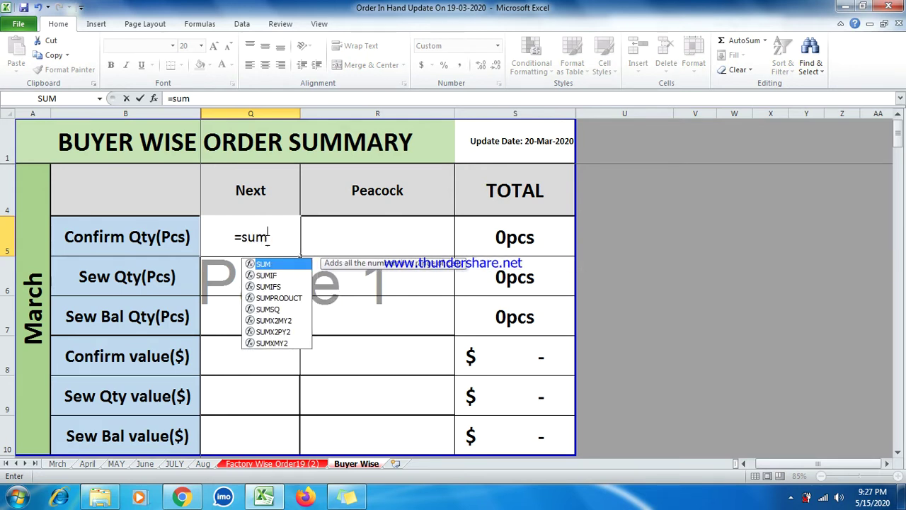
double_click(279, 275)
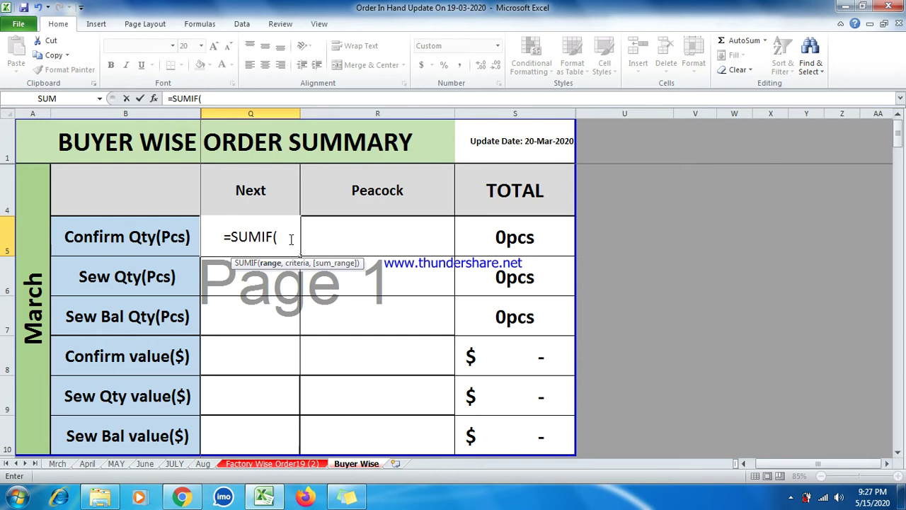
left_click_drag(290, 239, 187, 239)
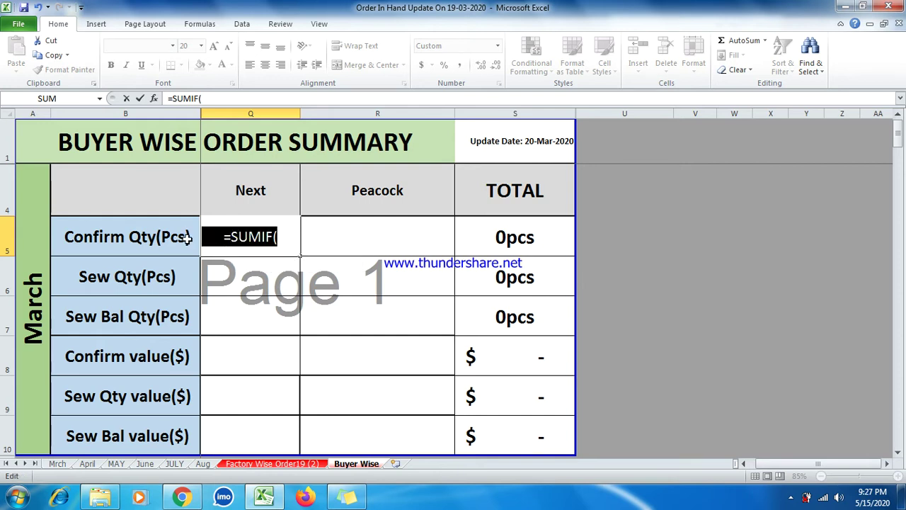
key("BackSpace")
Step: Start a SUMIF formula in Next's Confirm Qty cell Q5, with the Mrch sheet's Buyer cells A2:A207 as the range
type("=")
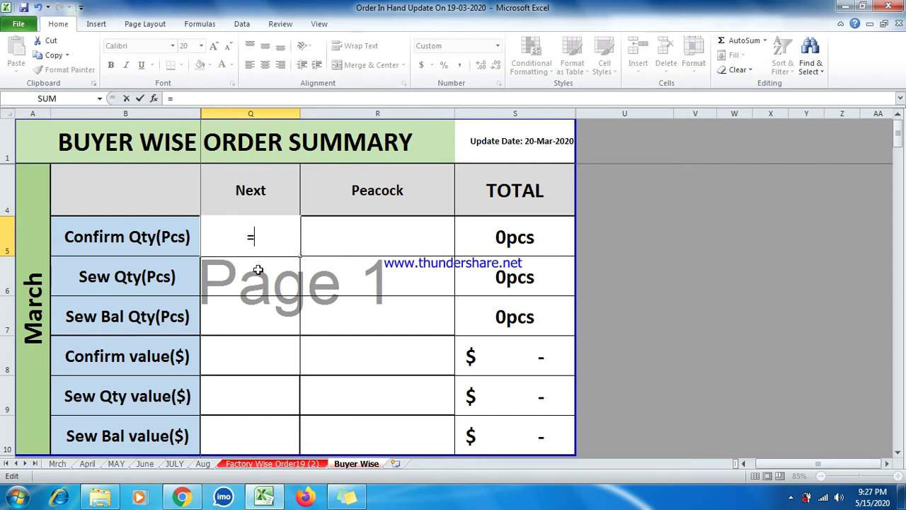
type("sumi")
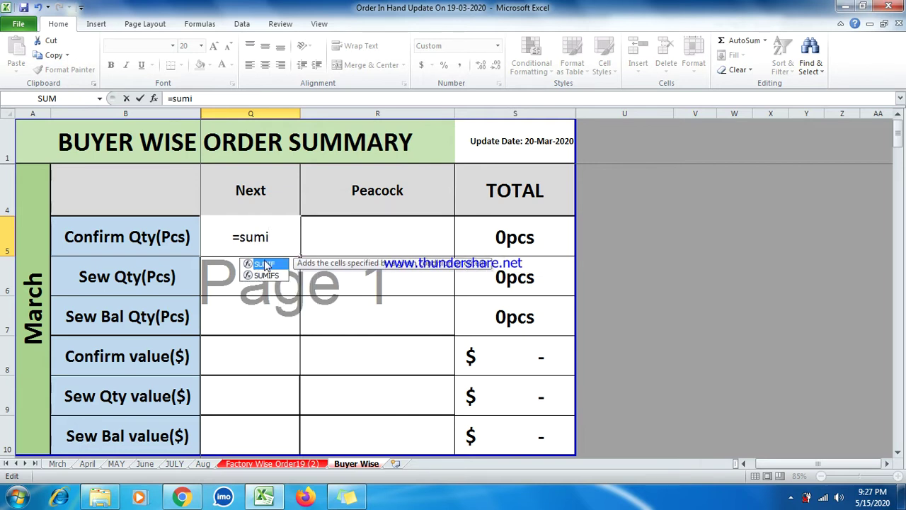
key("Tab")
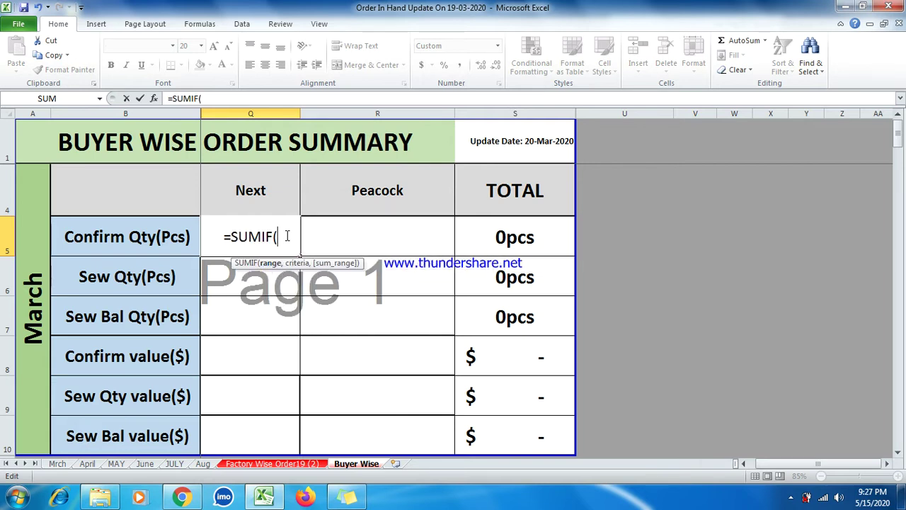
left_click(56, 465)
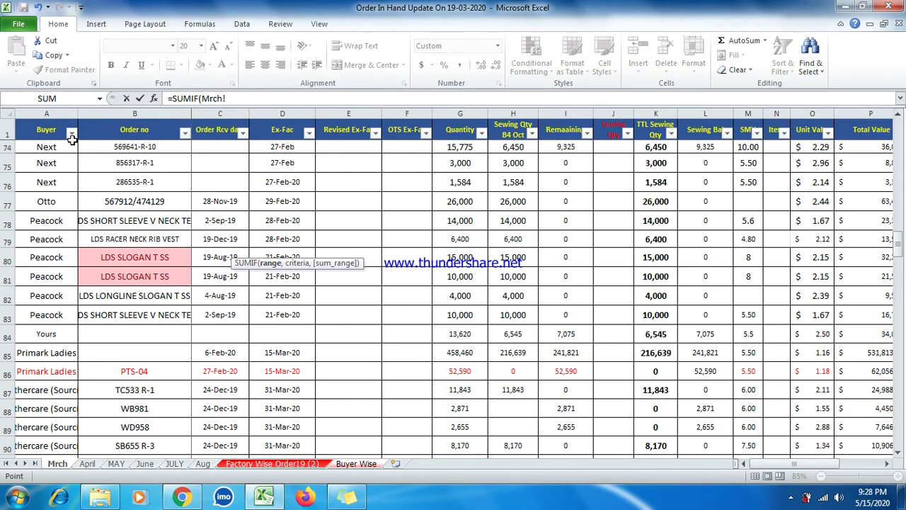
scroll(78, 231, "up", 17)
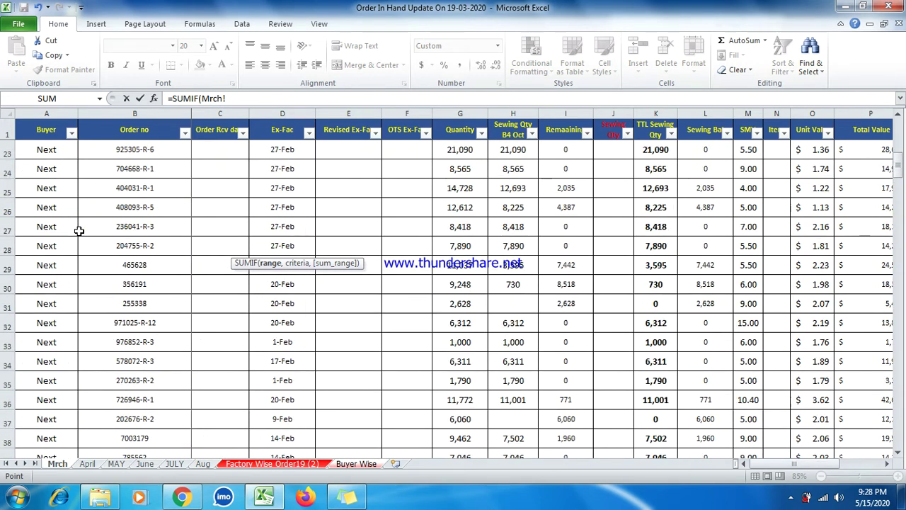
scroll(79, 231, "up", 7)
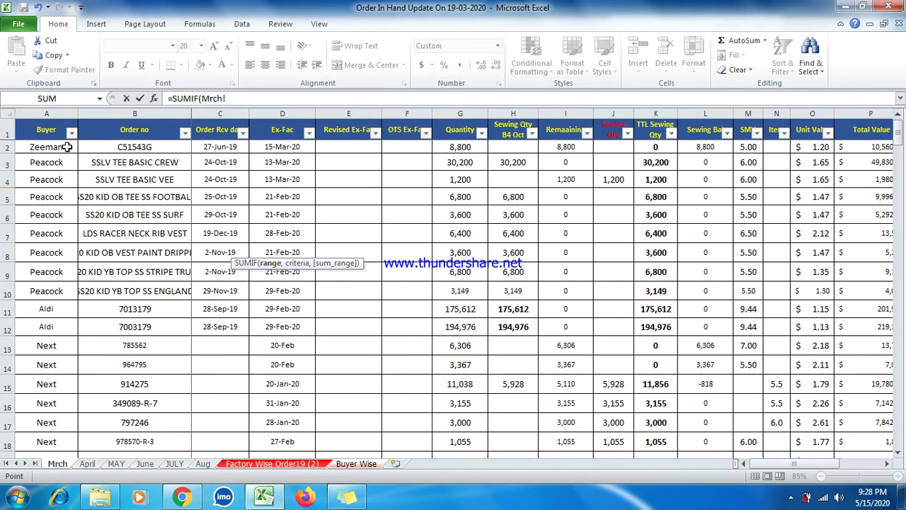
left_click_drag(66, 146, 54, 342)
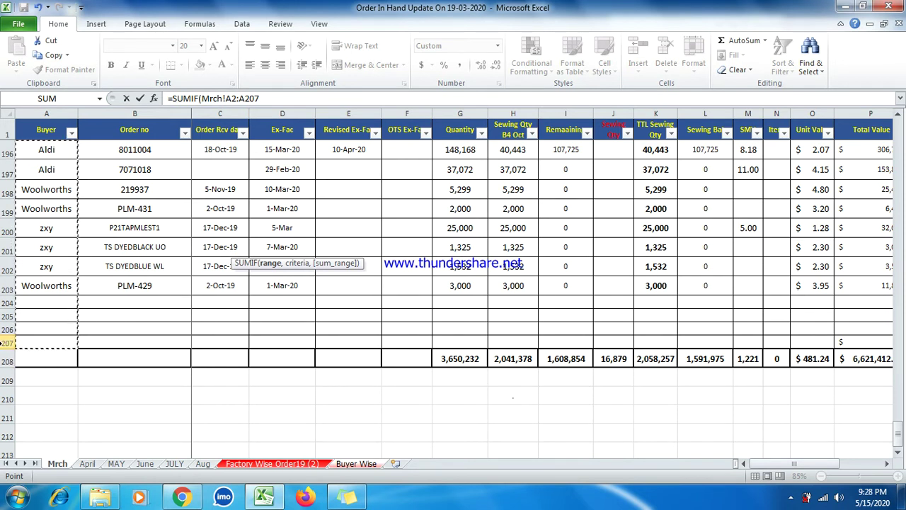
left_click(267, 98)
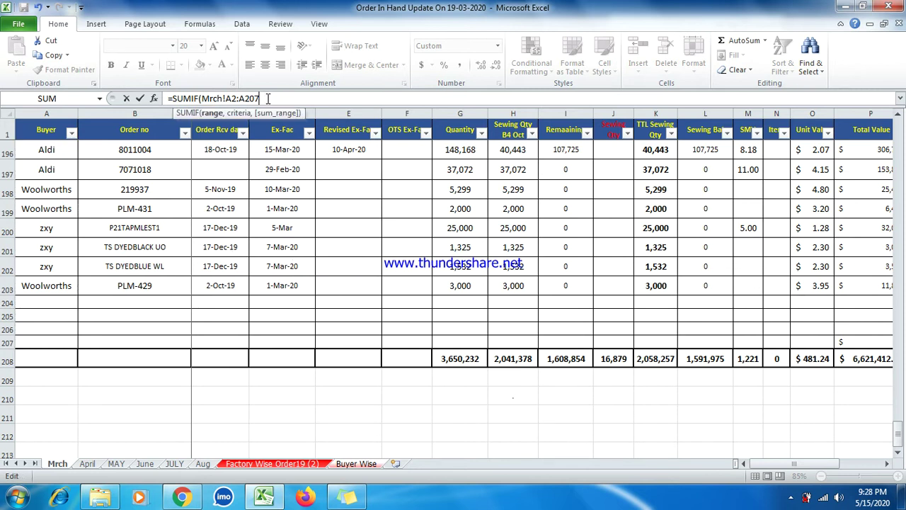
Step: Complete the Q5 SUMIF formula with the criterion "next" and the Quantity cells Mrch!G2:G207 as the sum range
type(",")
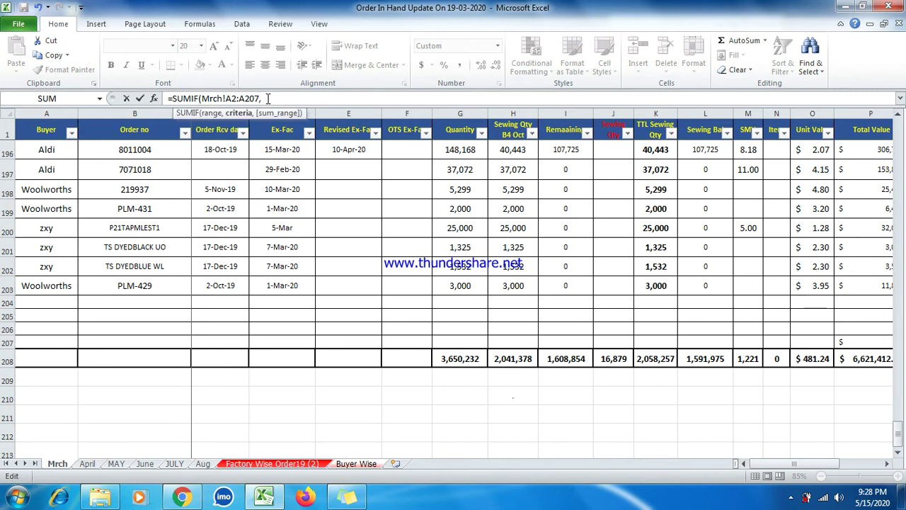
type("\"next")
type(",")
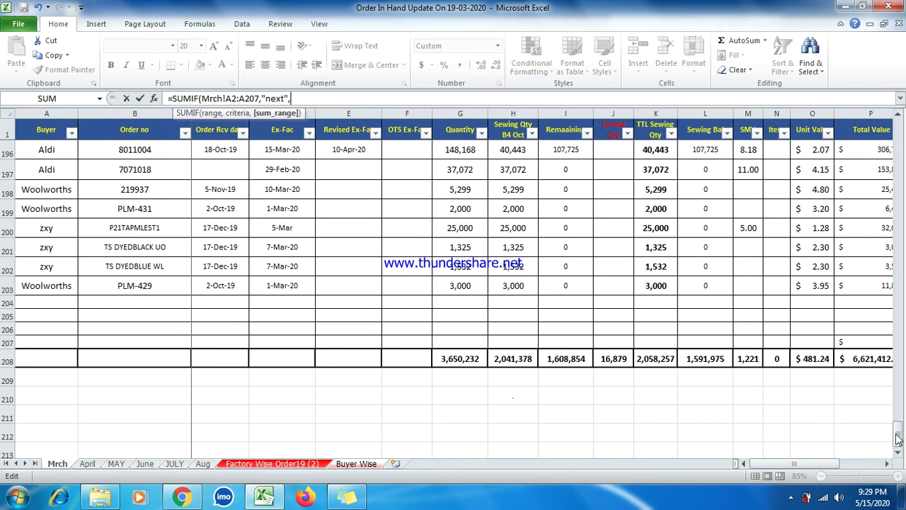
left_click_drag(897, 439, 895, 127)
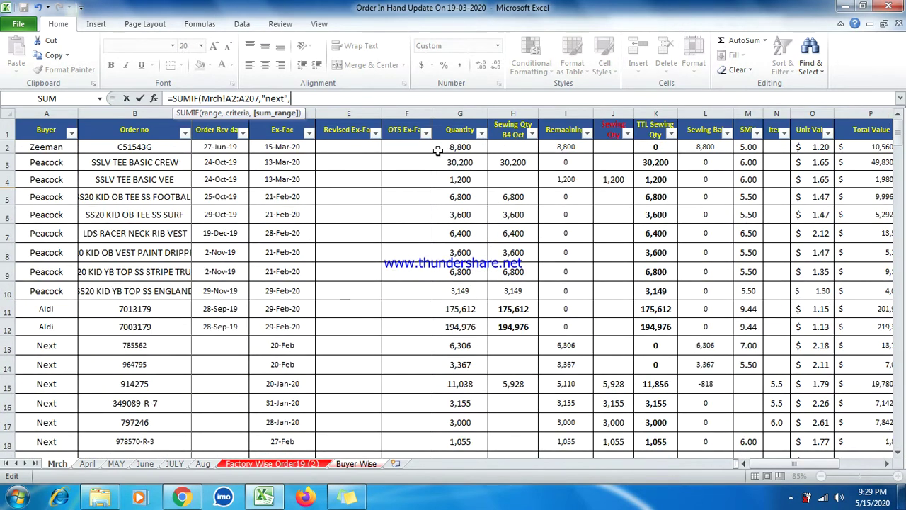
left_click_drag(461, 146, 467, 401)
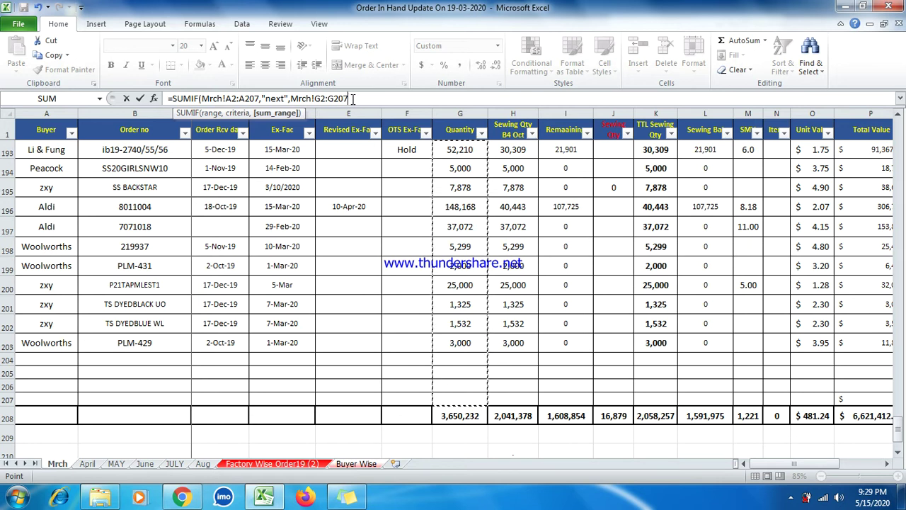
type(")")
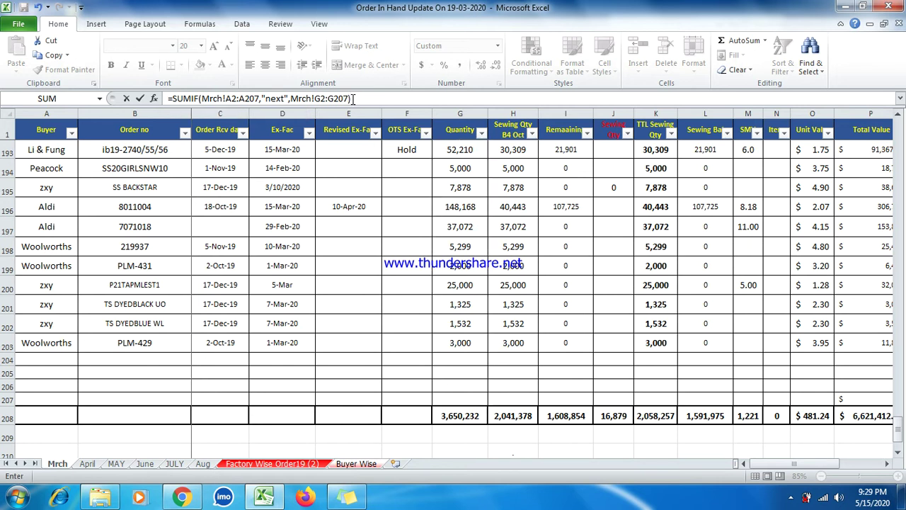
key("Return")
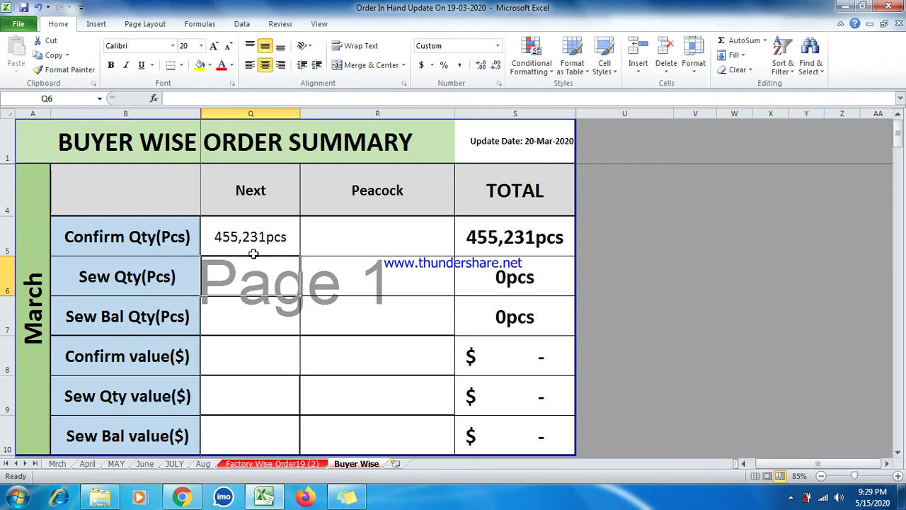
left_click(255, 241)
left_click(347, 248)
left_click(259, 245)
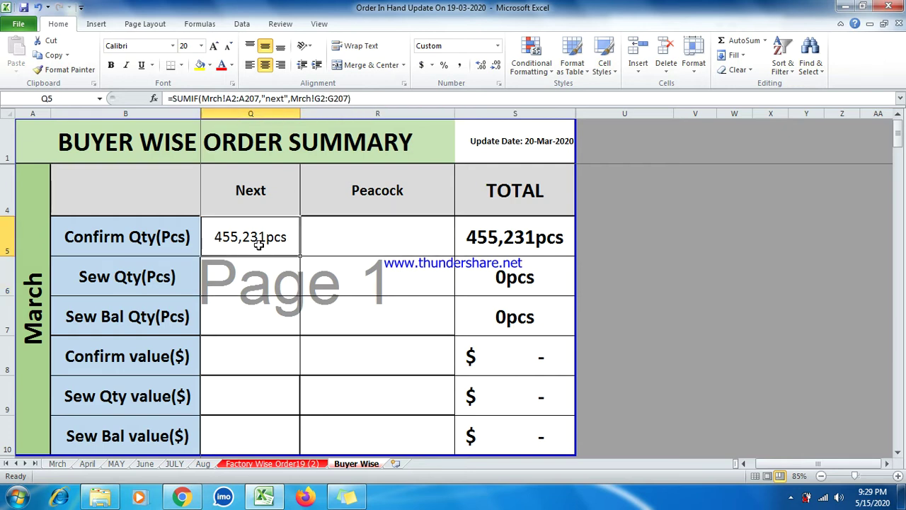
left_click(309, 242)
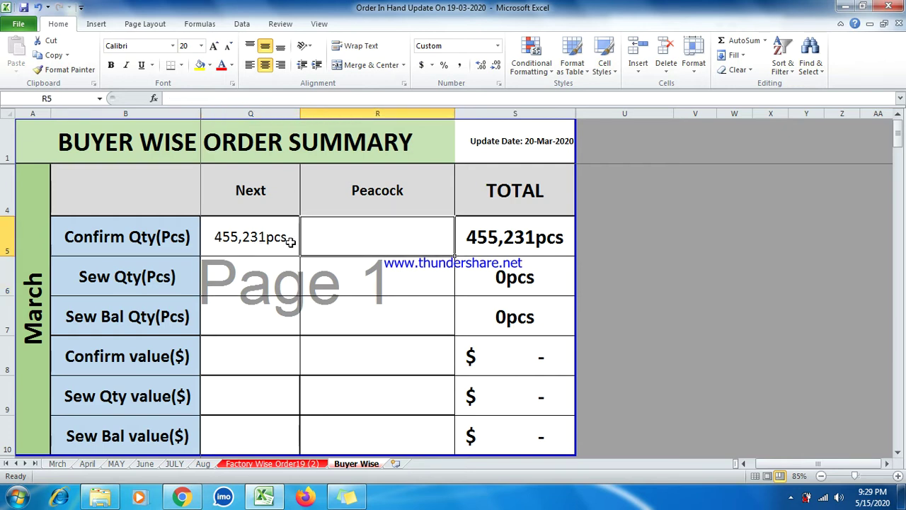
left_click(262, 239)
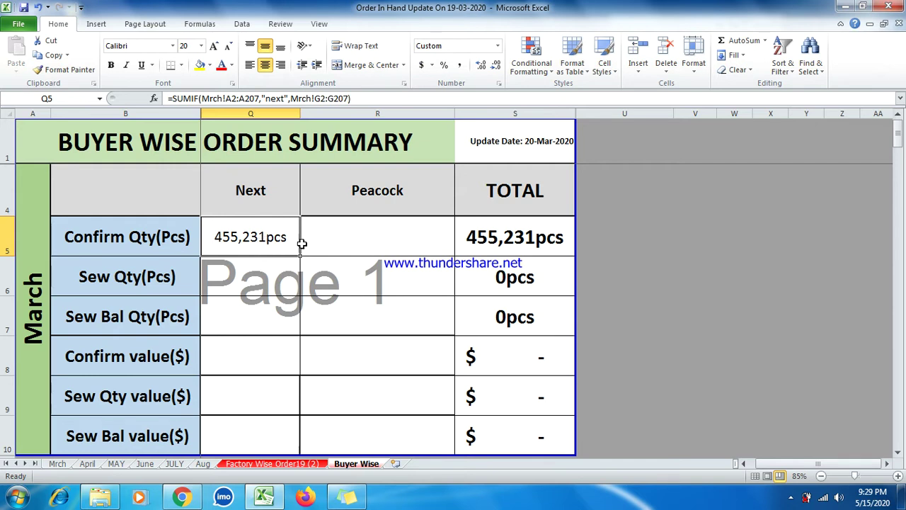
Step: Start a SUMIF formula in Next's Confirm value cell Q8, using the Mrch sheet's Buyer cells A2:A205 as the range
left_click(256, 348)
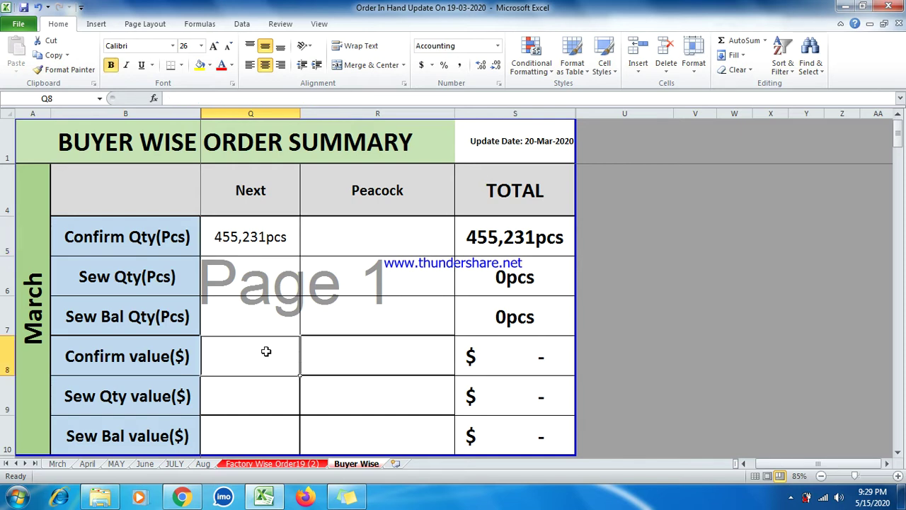
left_click(7, 355)
left_click(234, 350)
type("=")
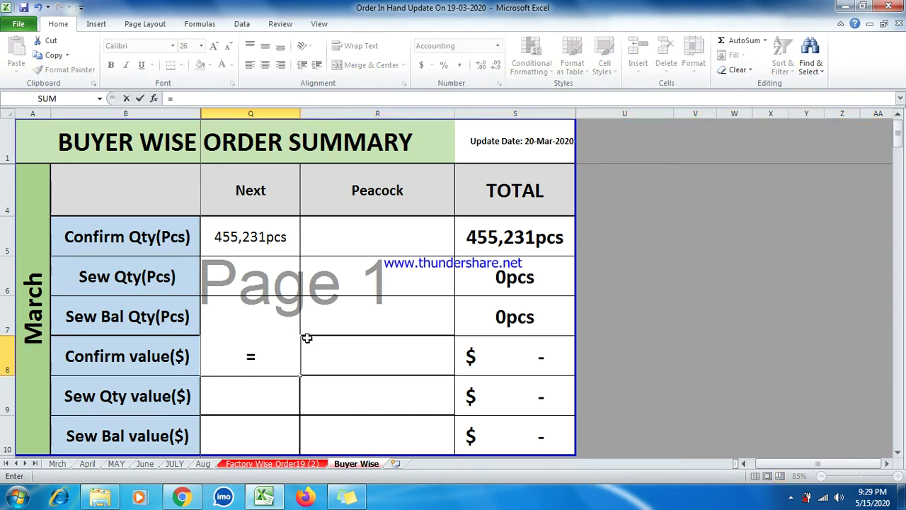
type("sum")
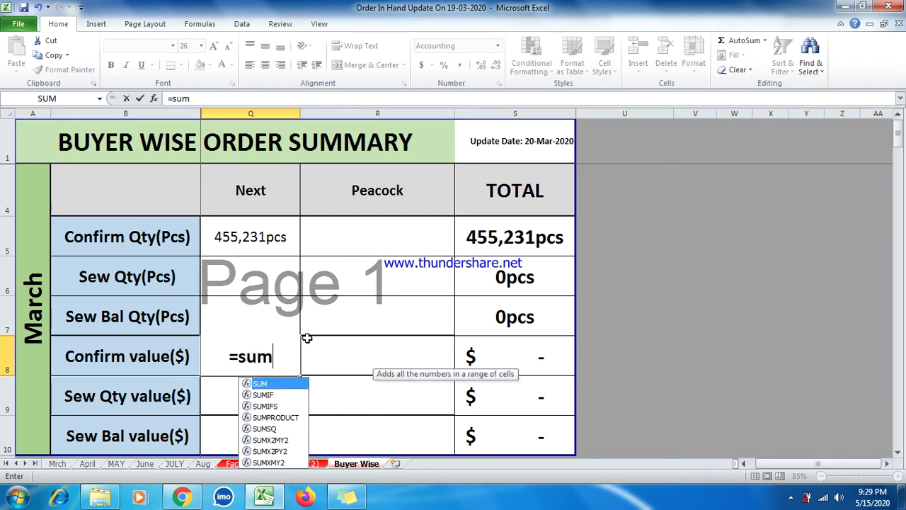
type("if")
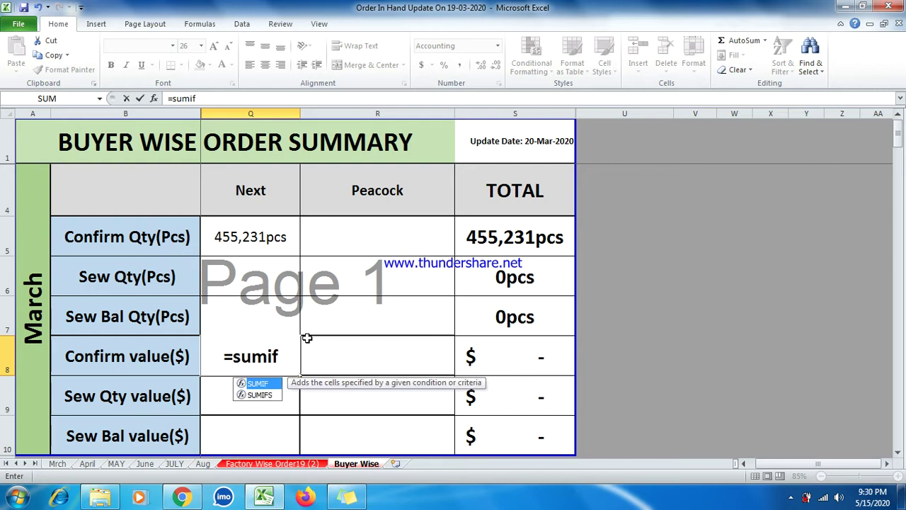
double_click(264, 384)
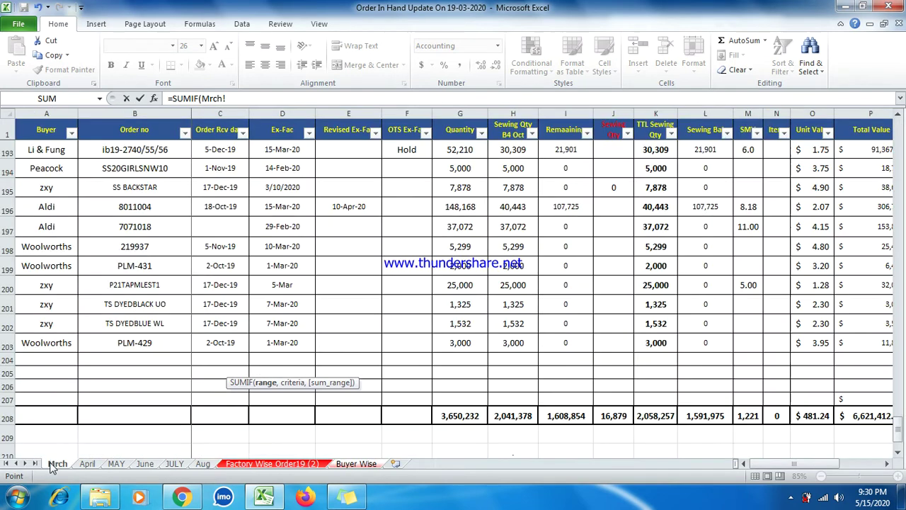
left_click(57, 463)
scroll(110, 373, "up", 12)
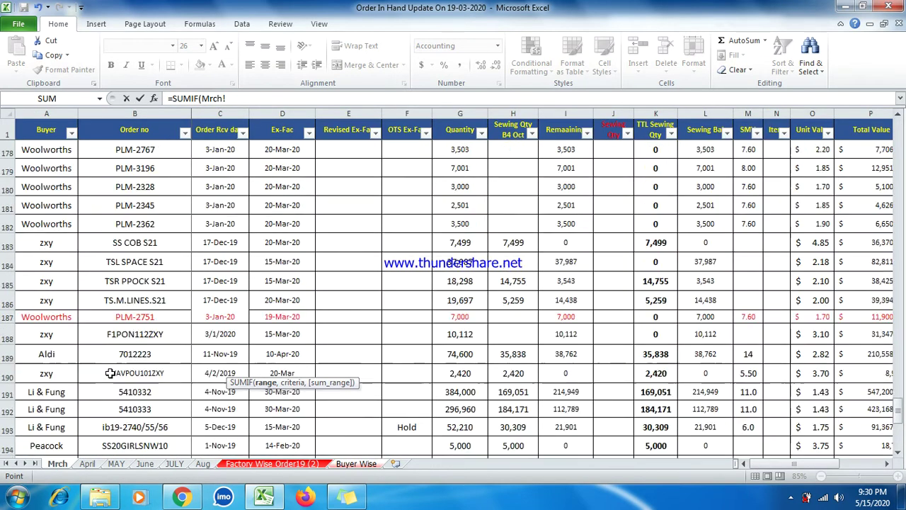
scroll(111, 373, "up", 20)
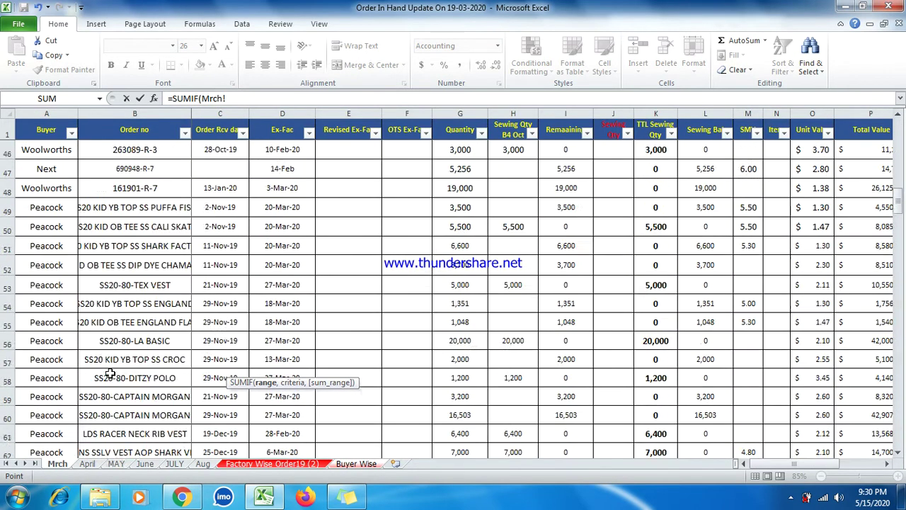
scroll(111, 373, "up", 4)
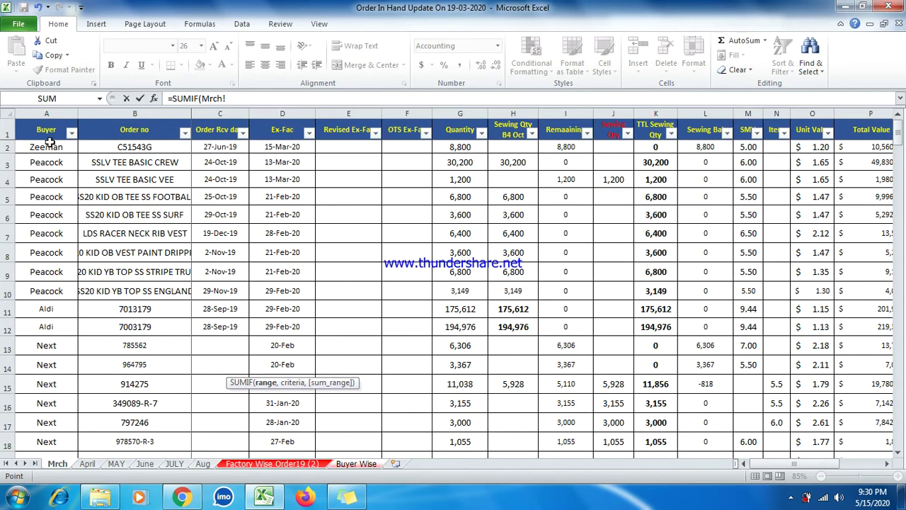
left_click_drag(45, 146, 55, 445)
Step: Complete the Q8 SUMIF formula with the criterion "Next" and the Total Value cells Mrch!P2:P207 as the sum range
type(",")
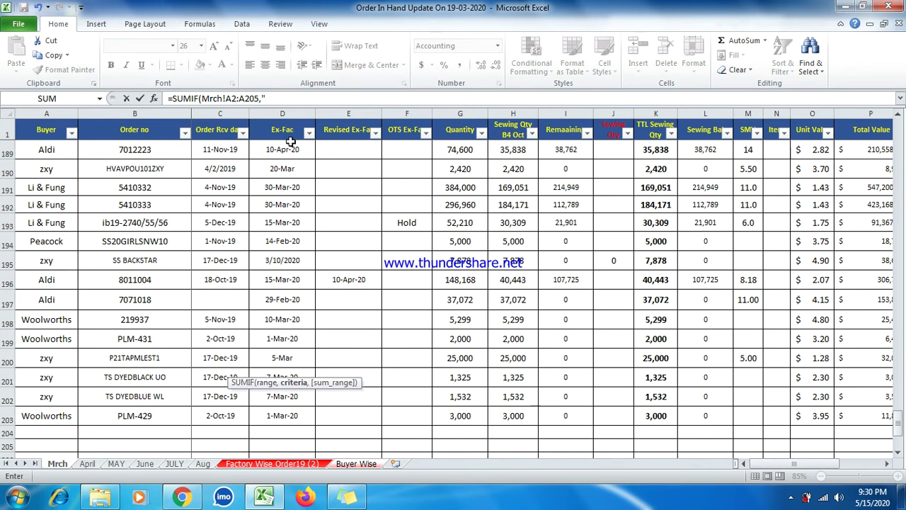
type("\"N")
type("ext\",")
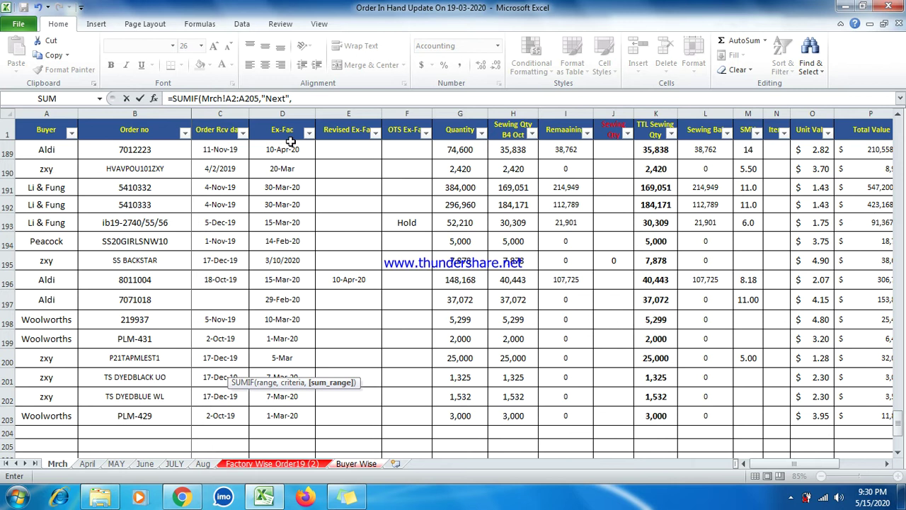
scroll(747, 243, "up", 5)
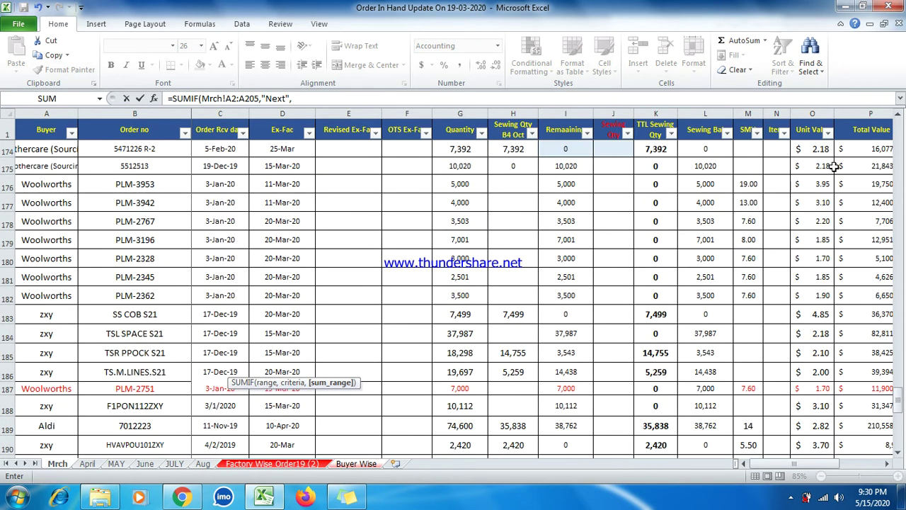
left_click_drag(773, 460, 807, 465)
scroll(712, 298, "up", 20)
scroll(765, 291, "up", 20)
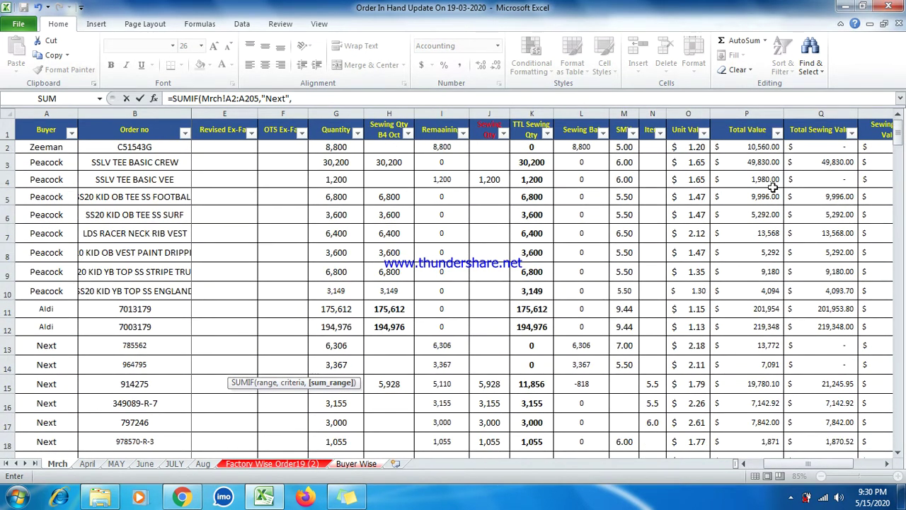
left_click(759, 144)
left_click_drag(759, 144, 764, 399)
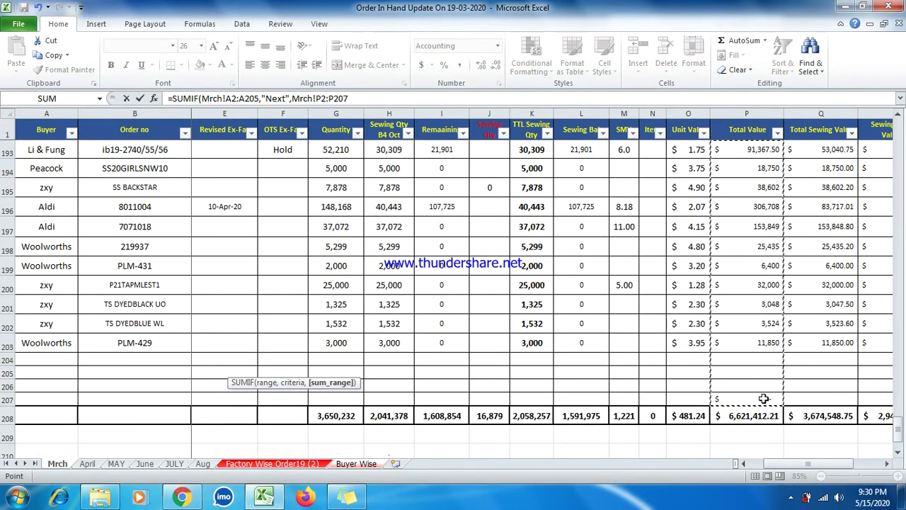
type(")")
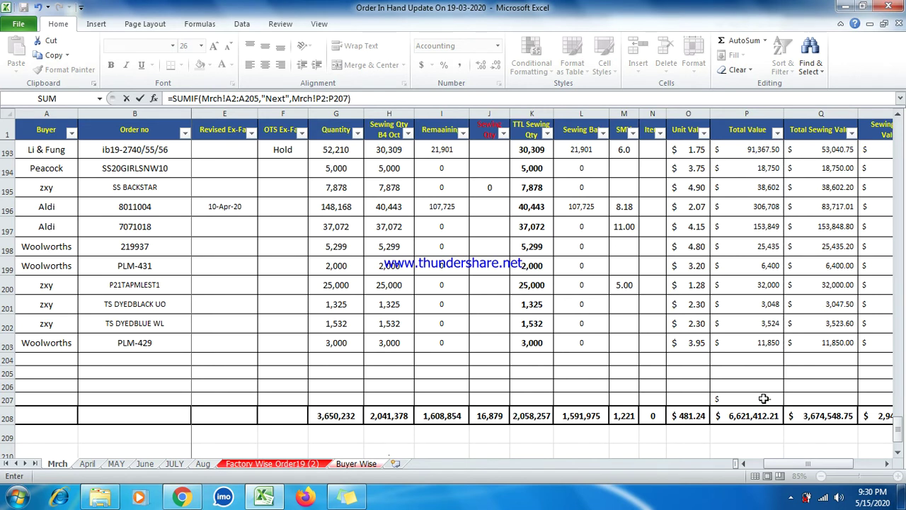
key("Return")
left_click(264, 357)
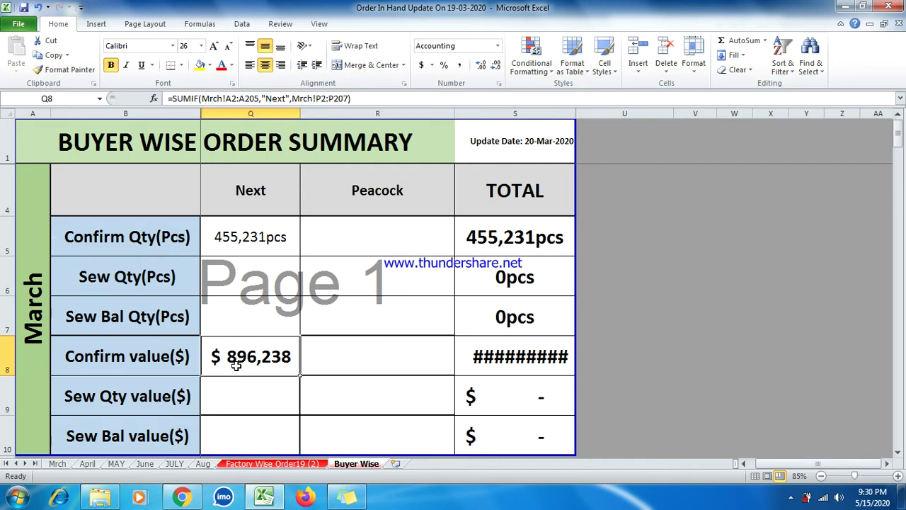
left_click(313, 359)
Step: Start a SUMIF formula in Peacock's Confirm Qty cell R5, with the Mrch sheet's Buyer cells A2:A206 as the range
left_click(400, 237)
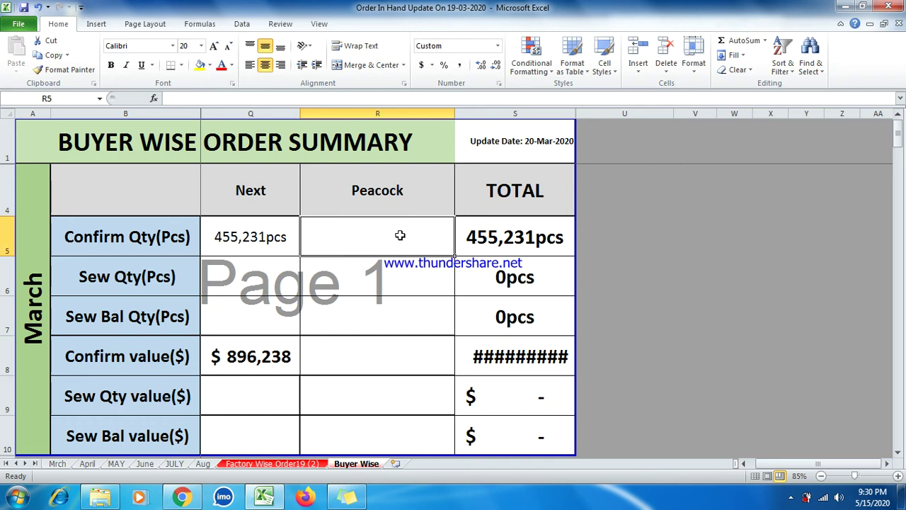
type("=sum")
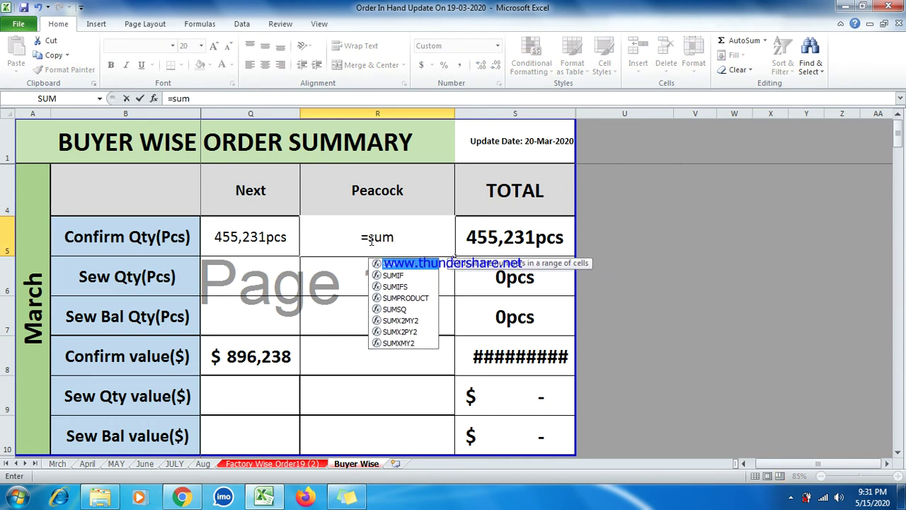
double_click(402, 275)
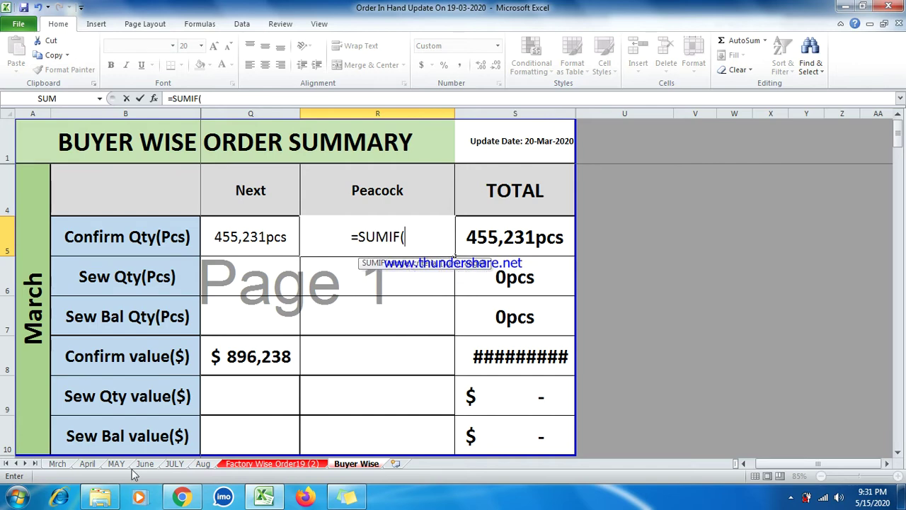
left_click(59, 464)
scroll(25, 276, "up", 20)
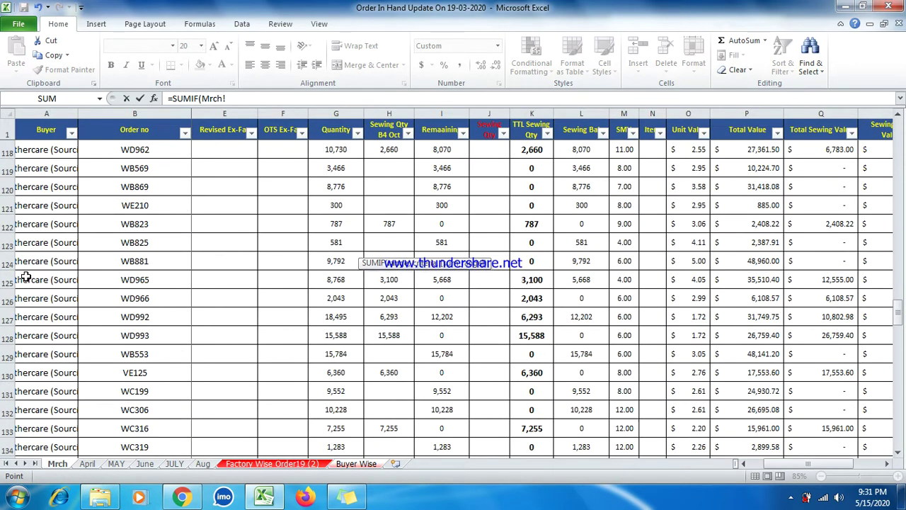
scroll(25, 276, "up", 20)
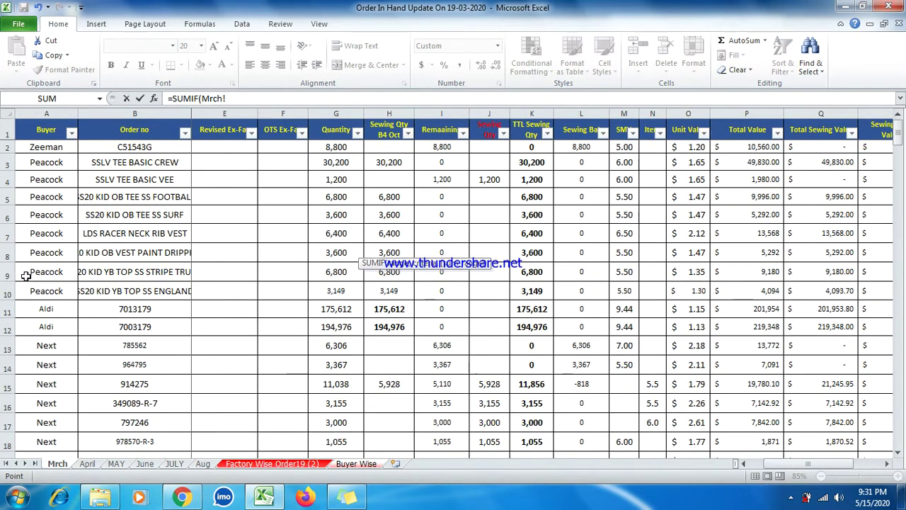
left_click_drag(58, 147, 48, 428)
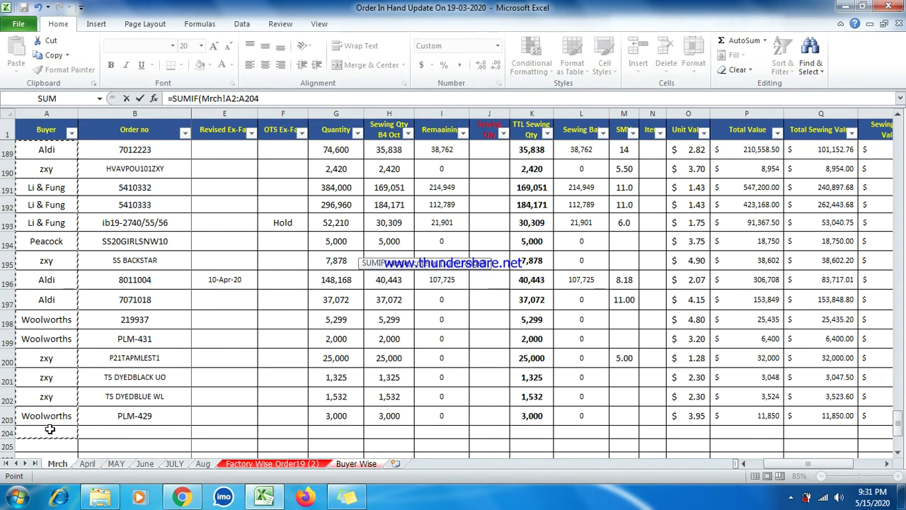
scroll(49, 429, "down", 3)
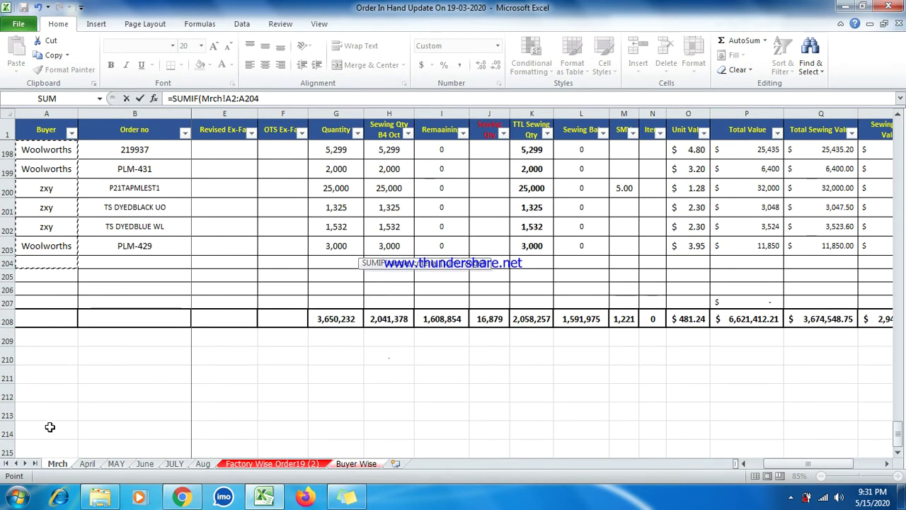
key("shift+Down")
key("shift+Down")
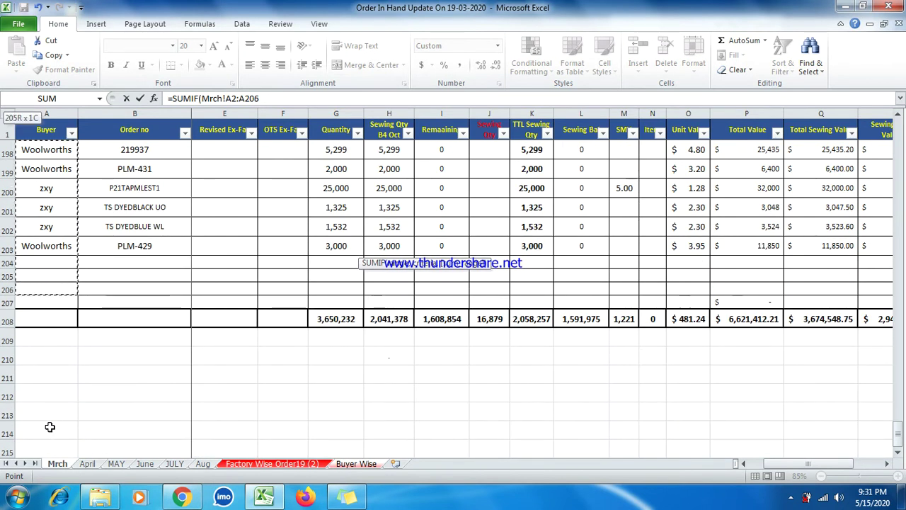
Step: Complete the R5 SUMIF formula with the criterion "Peacock" and the Quantity cells Mrch!G2:G206 as the sum range
type(",")
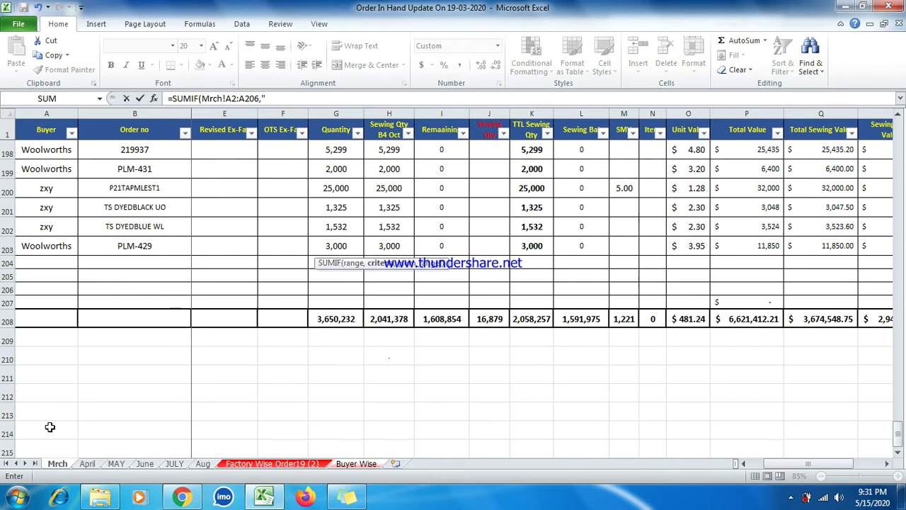
type("\"Peaco")
type("ck\",")
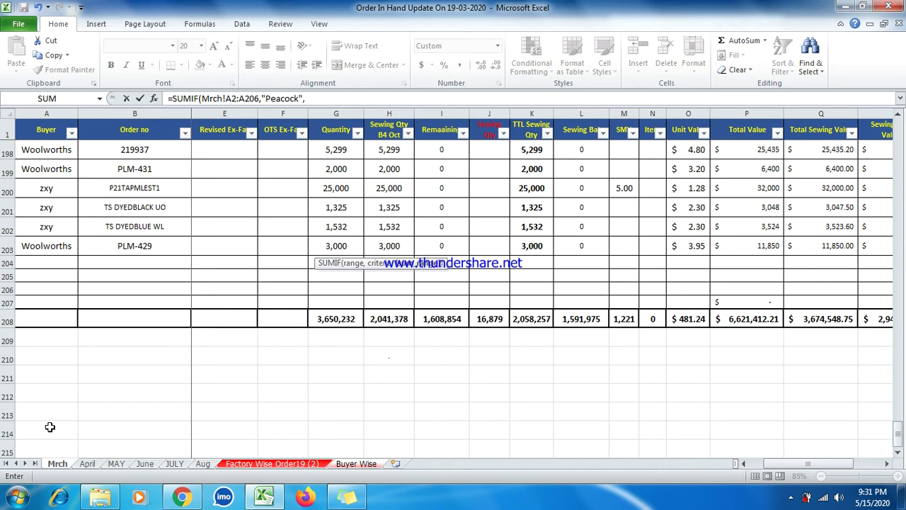
scroll(453, 339, "up", 20)
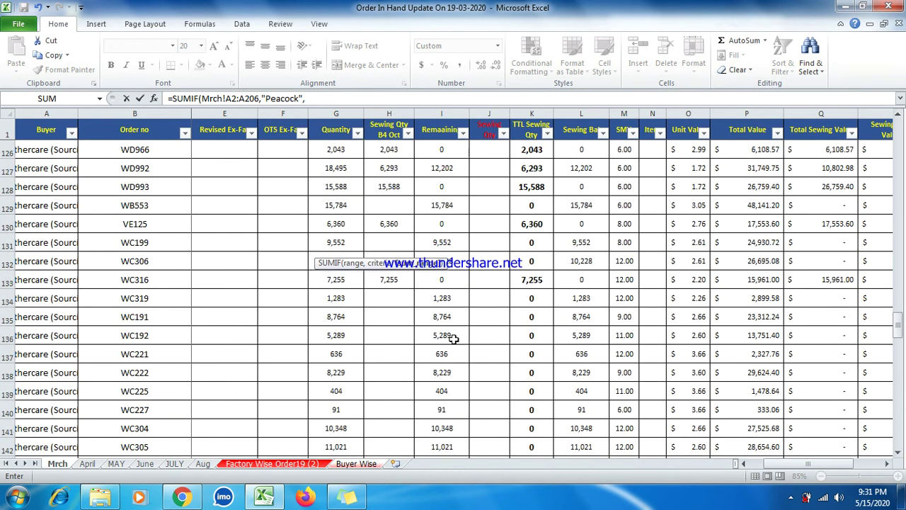
scroll(453, 339, "up", 20)
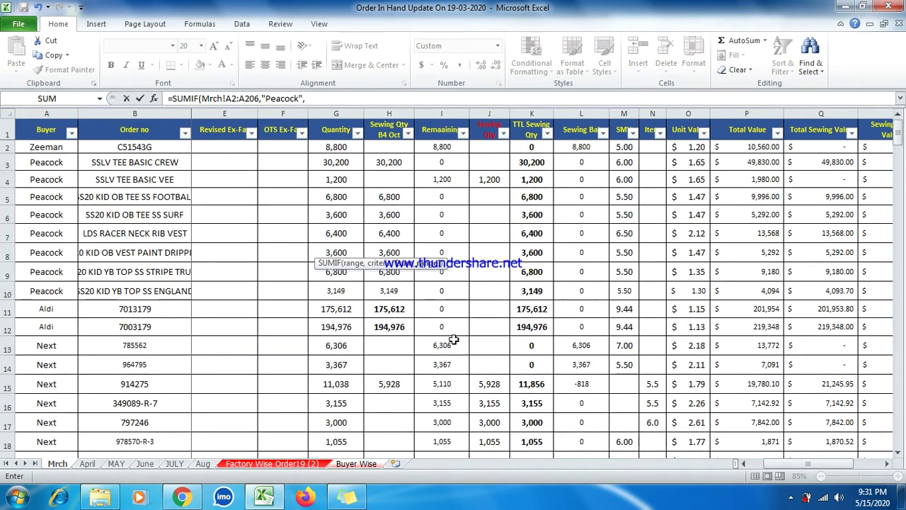
left_click_drag(341, 147, 341, 352)
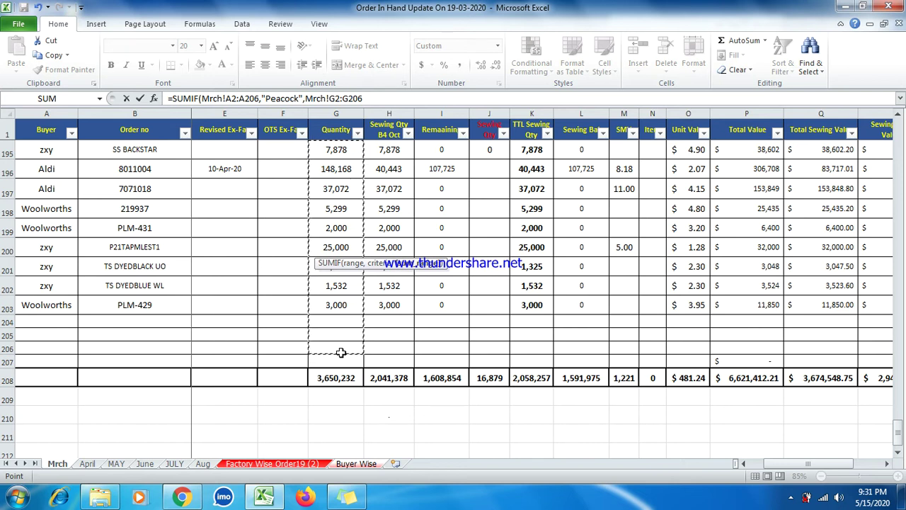
type(")")
key("Return")
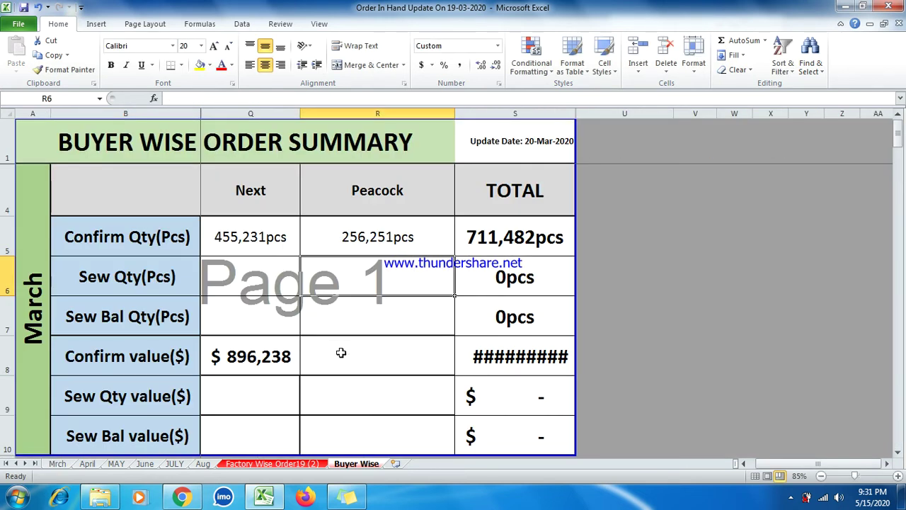
left_click(409, 242)
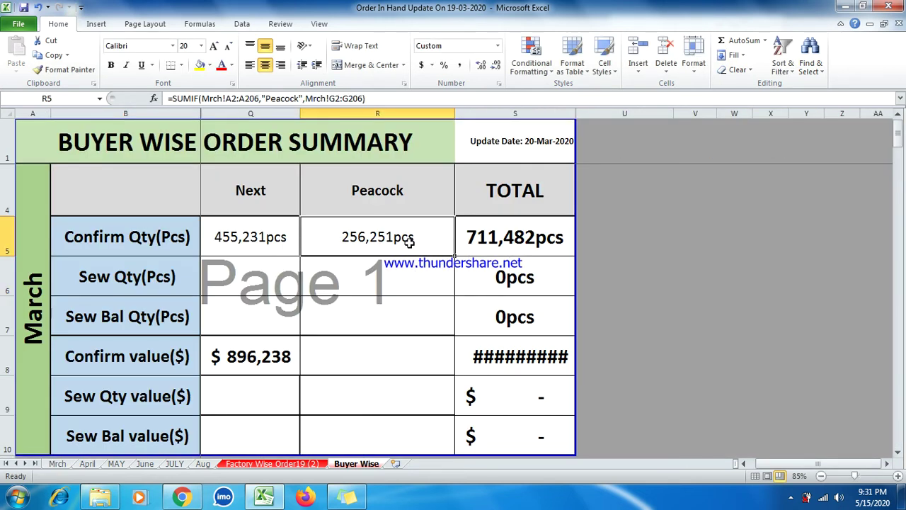
left_click(458, 240)
Step: Begin a SUMIF formula in Peacock's Confirm value cell R8, using an equals sign in place of the leading plus
left_click(380, 346)
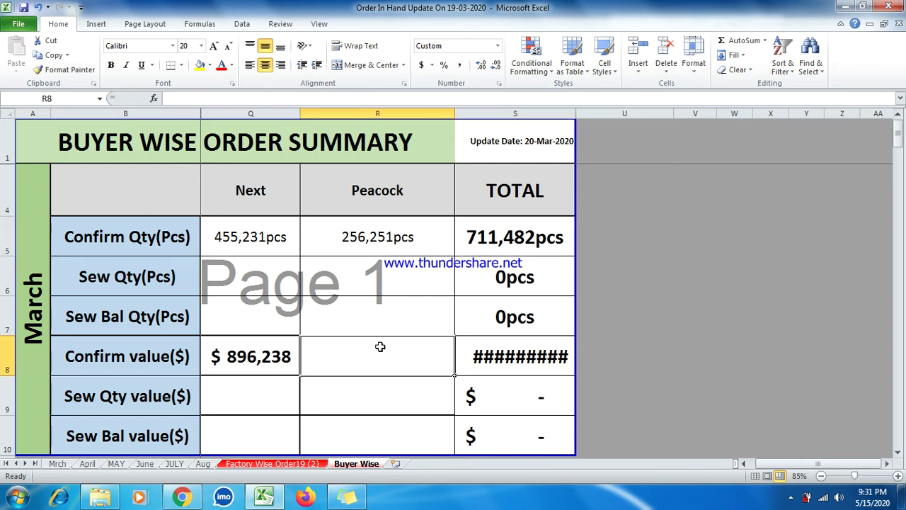
type("+s")
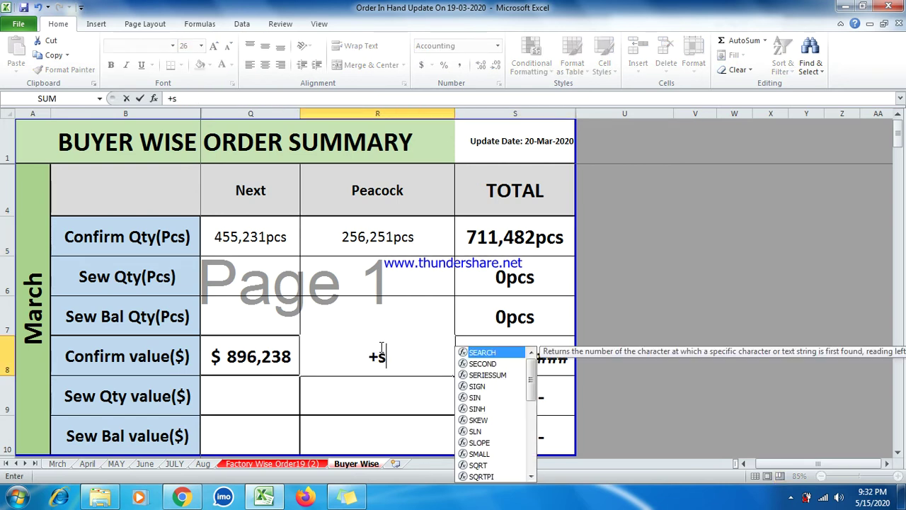
type("umif")
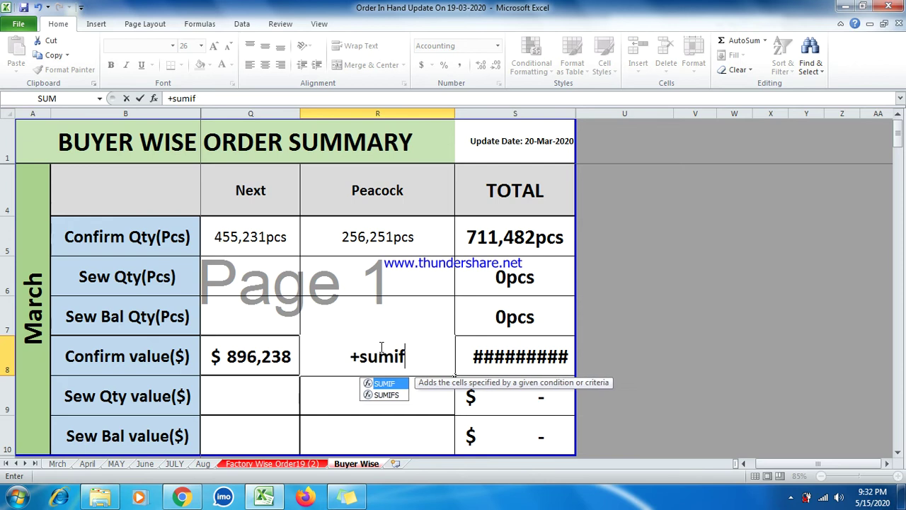
double_click(386, 384)
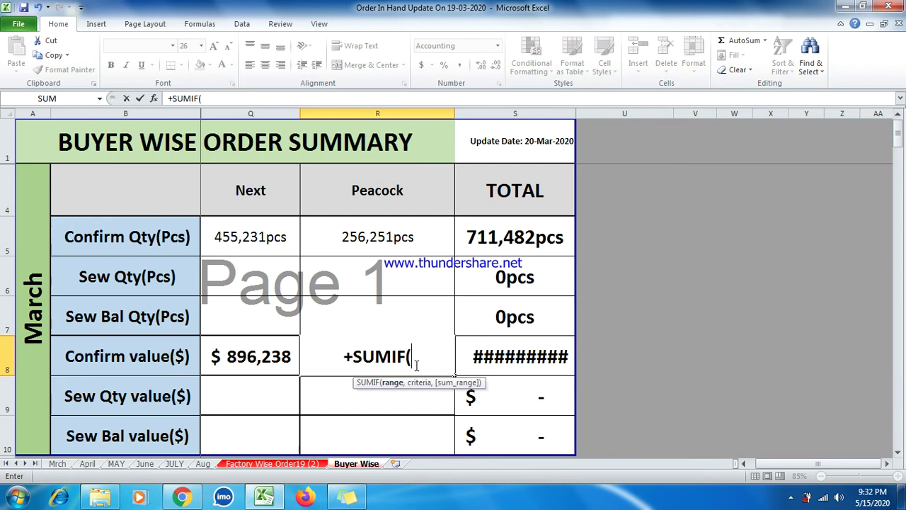
left_click(355, 356)
key("BackSpace")
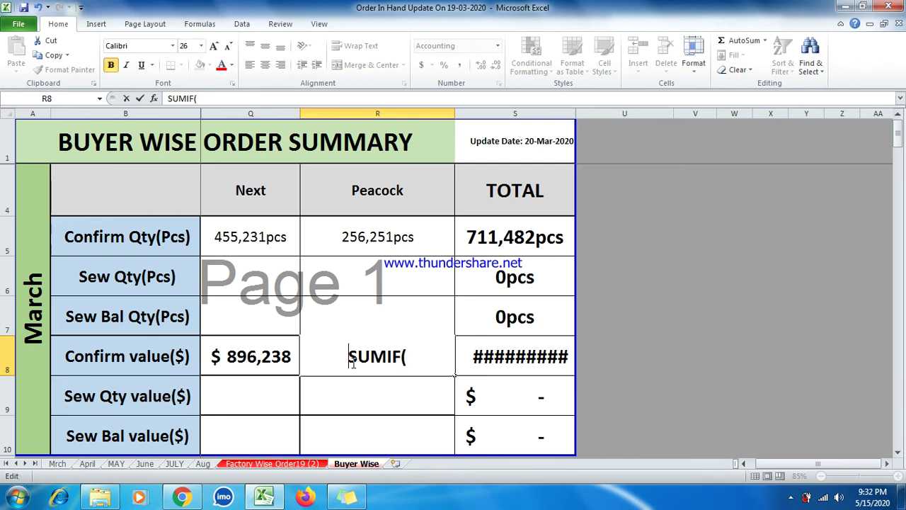
type("=")
key("End")
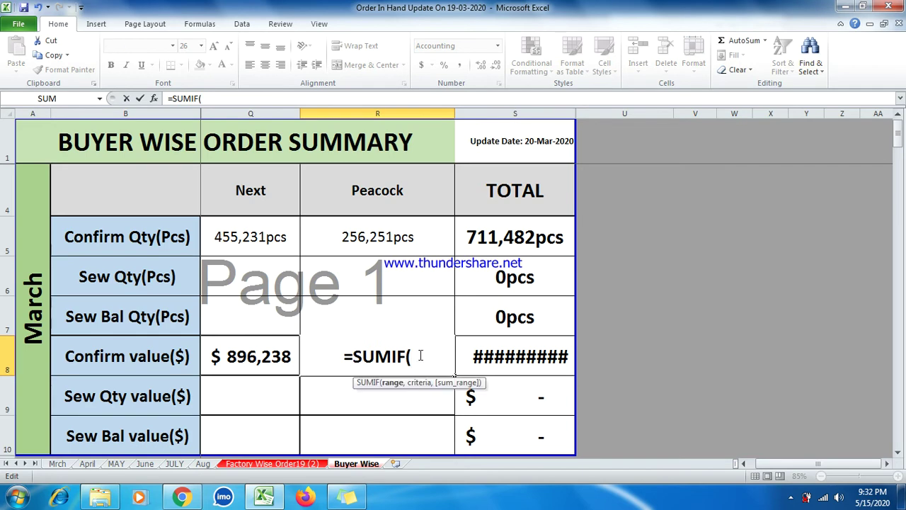
Step: Set the Mrch sheet's Buyer cells A2:A204 as the range of the R8 SUMIF formula
left_click(57, 463)
scroll(182, 404, "up", 15)
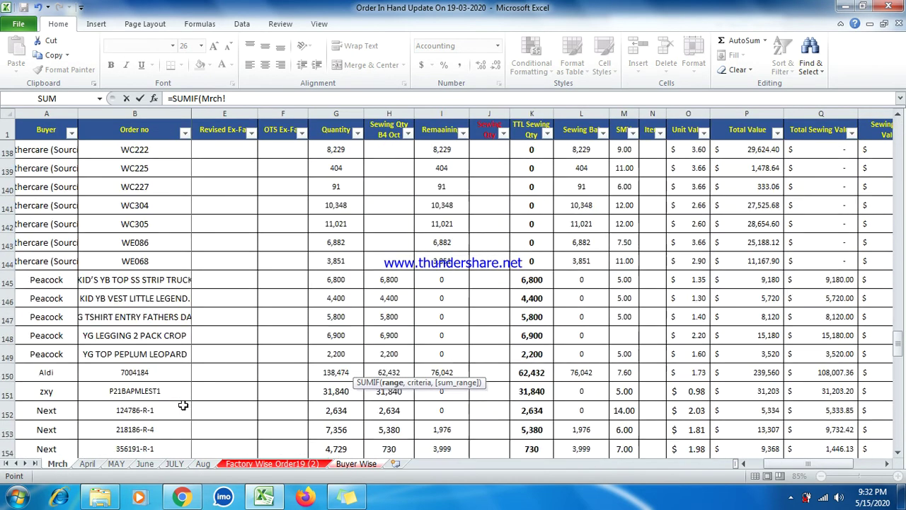
scroll(182, 404, "up", 20)
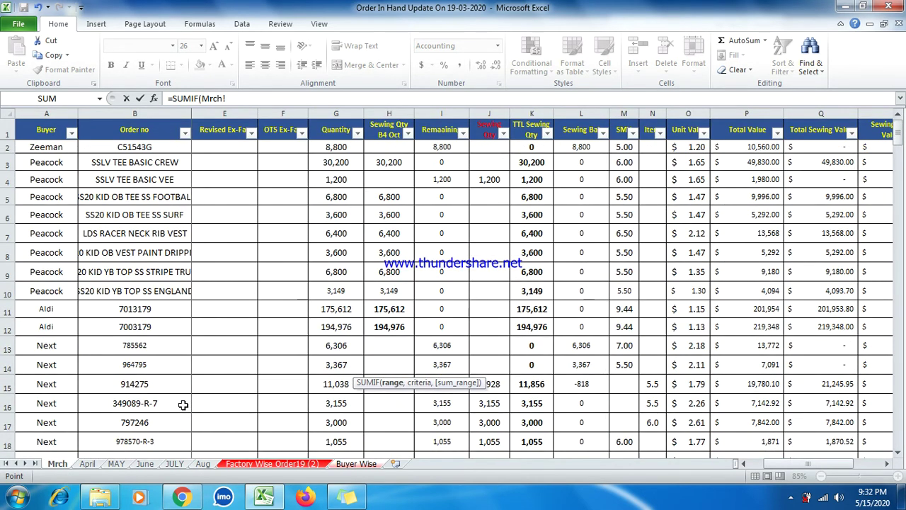
left_click_drag(63, 147, 53, 500)
left_click_drag(51, 499, 56, 430)
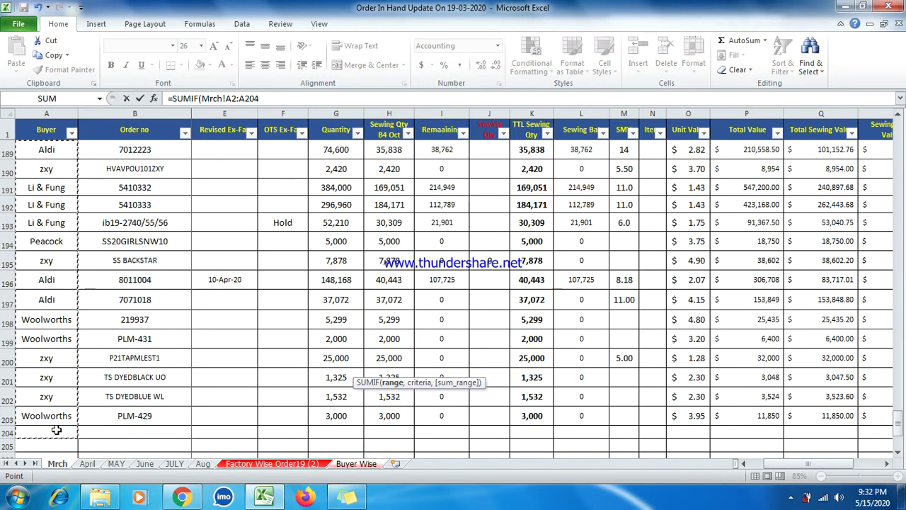
Step: Complete the R8 SUMIF formula with the criterion "peacock" and the Total Value cells Mrch!P2:P206 as the sum range
type(",\"peacock")
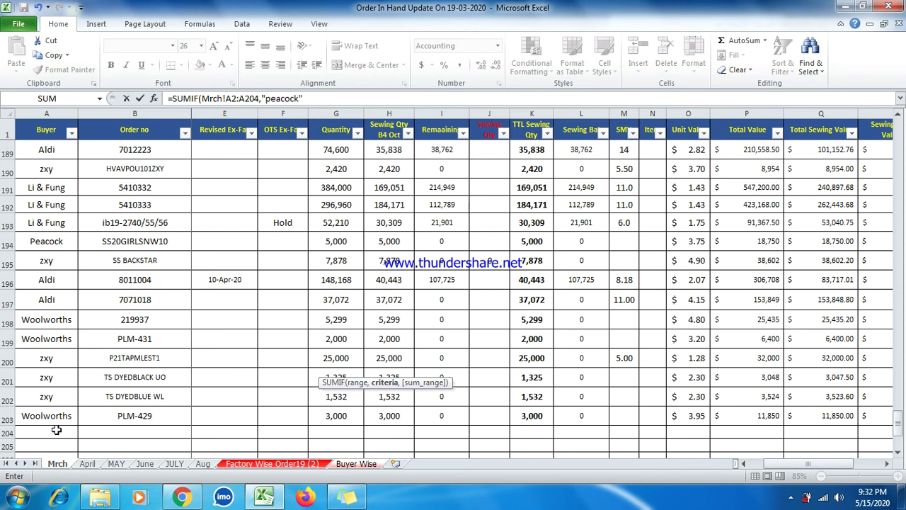
type(",")
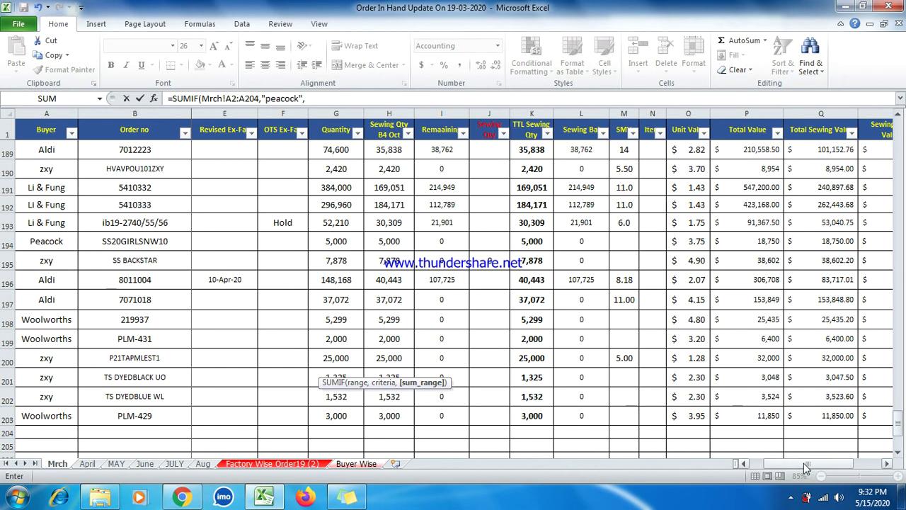
left_click_drag(808, 463, 821, 463)
scroll(712, 357, "up", 6)
scroll(712, 357, "up", 20)
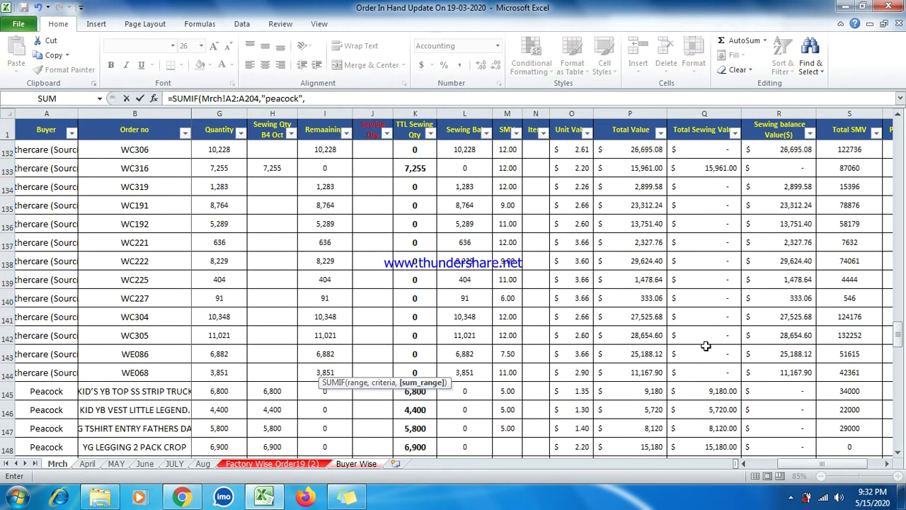
scroll(706, 340, "up", 4)
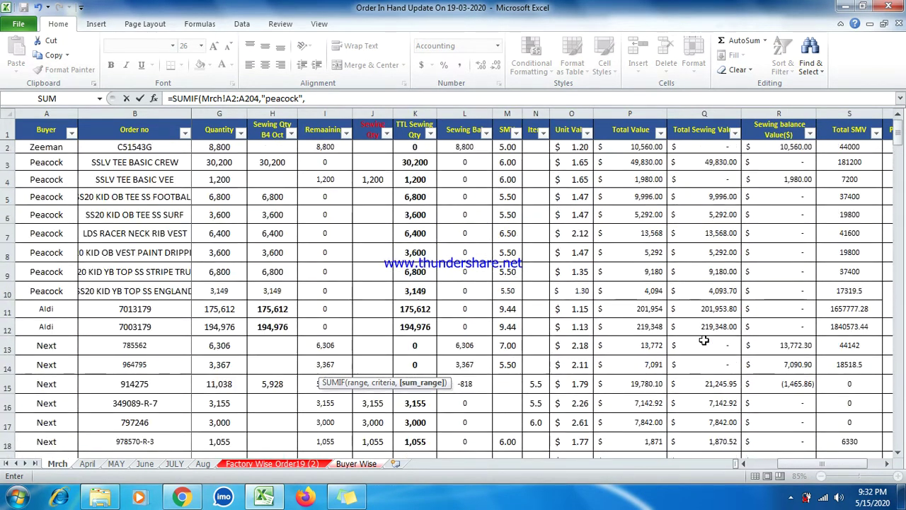
left_click(632, 147)
left_click_drag(633, 146, 654, 347)
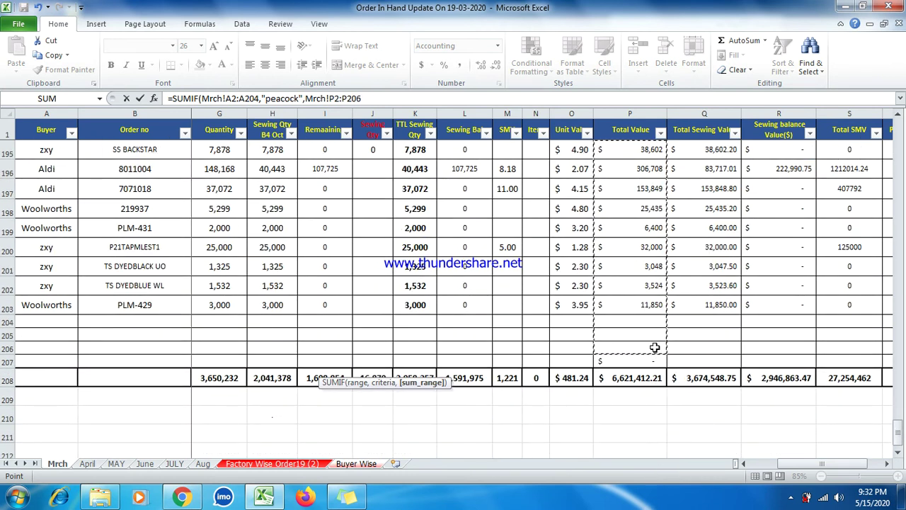
type(")")
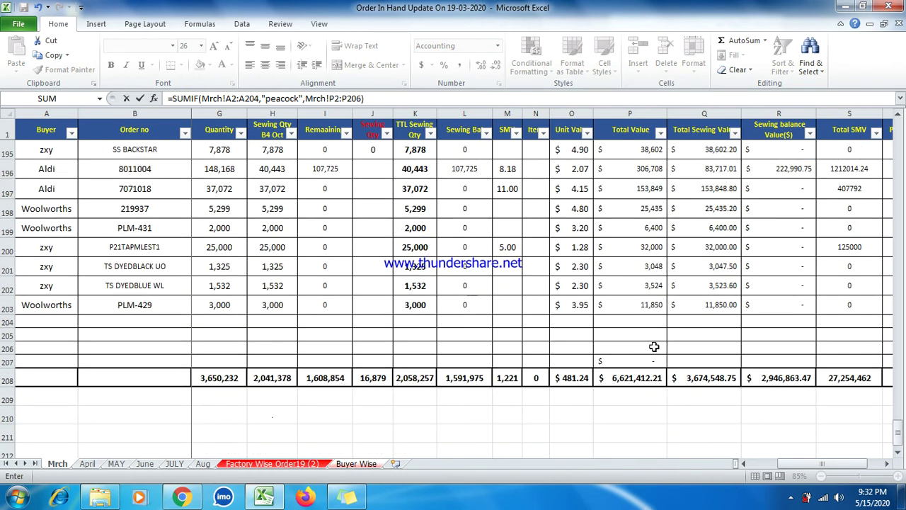
key("Return")
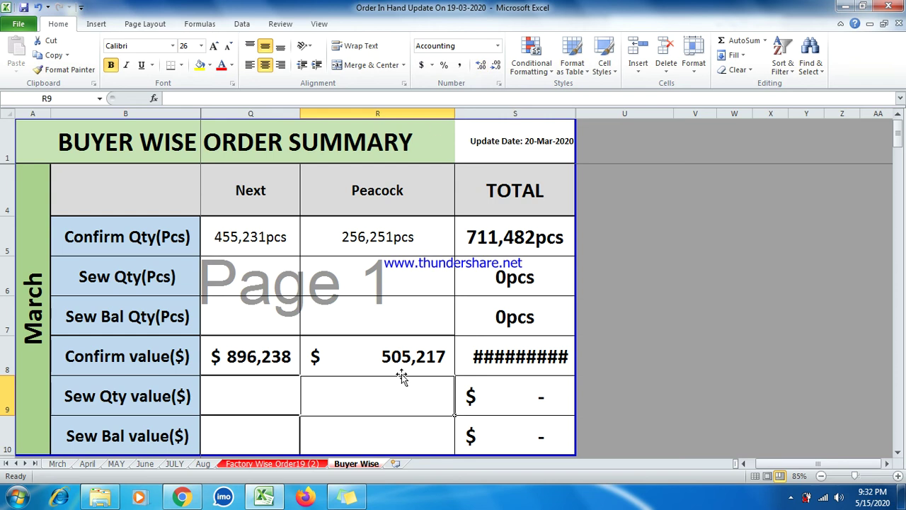
Step: Review the SUMIF formulas in Peacock's Confirm Qty and Confirm value cells
left_click(402, 364)
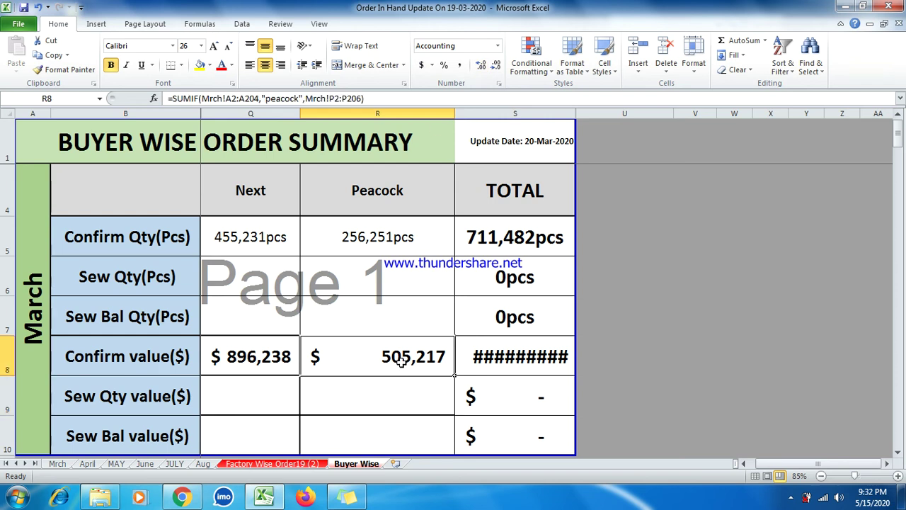
left_click(406, 229)
left_click(402, 358)
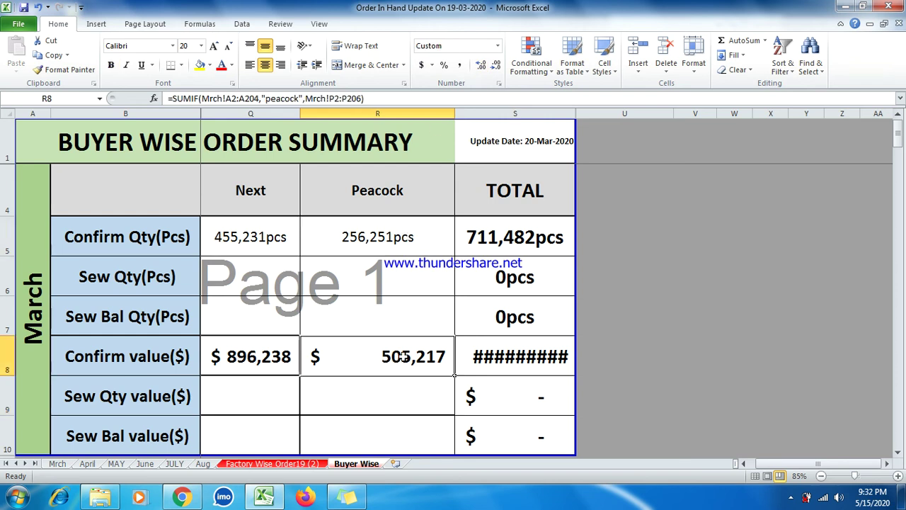
left_click(405, 248)
left_click(404, 358)
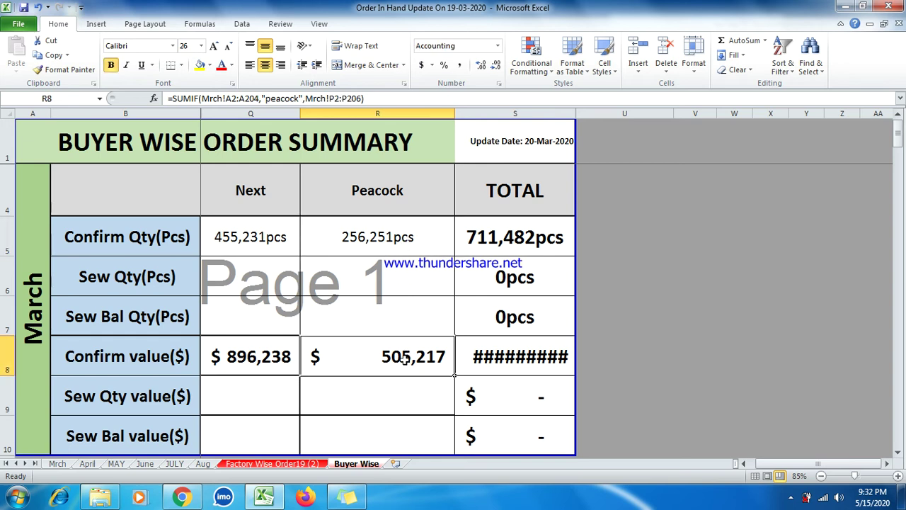
Step: Hide the Sew Qty and Sew Bal rows 6, 7, 9 and 10 of the order summary
left_click_drag(7, 276, 8, 316)
right_click(8, 312)
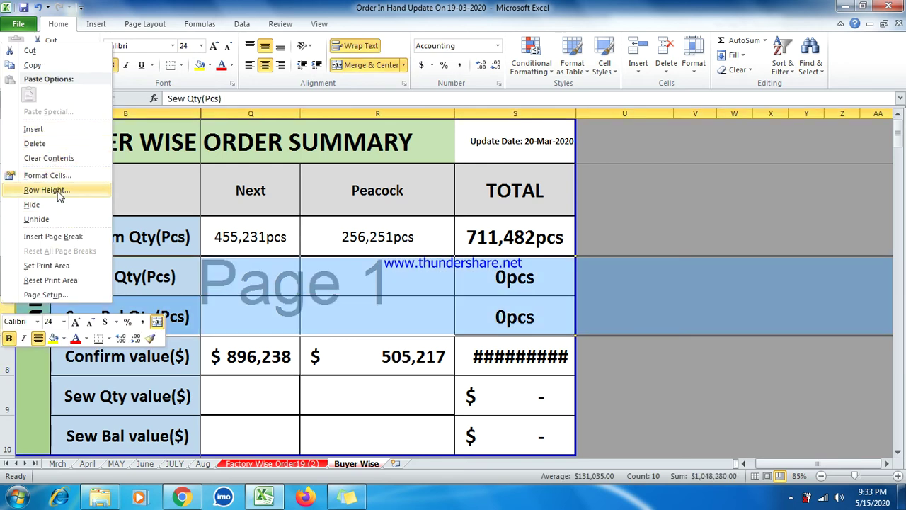
left_click(32, 203)
left_click_drag(7, 316, 7, 356)
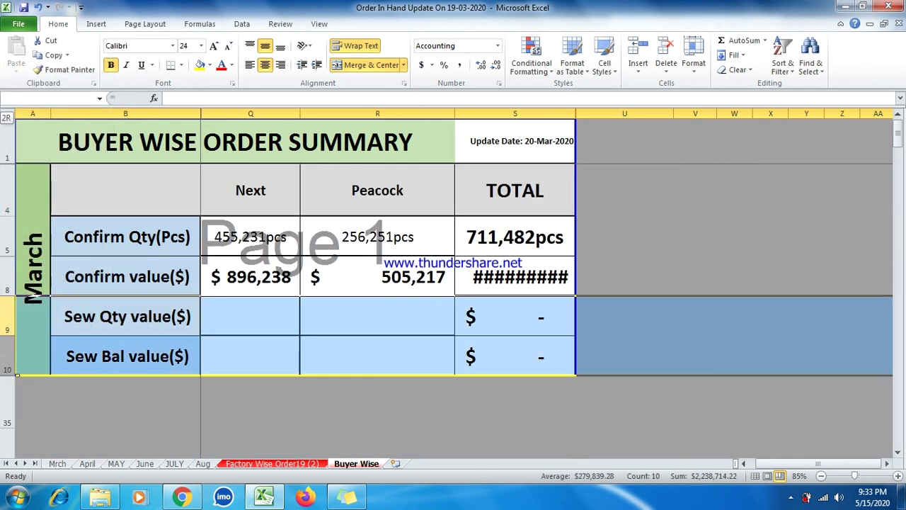
right_click(7, 356)
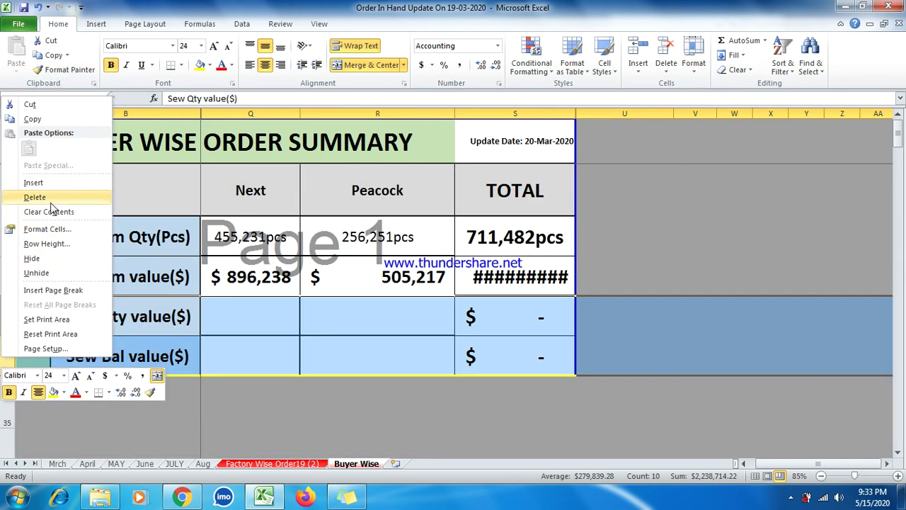
left_click(32, 257)
Step: Fit the width of the TOTAL column S to its contents
double_click(573, 112)
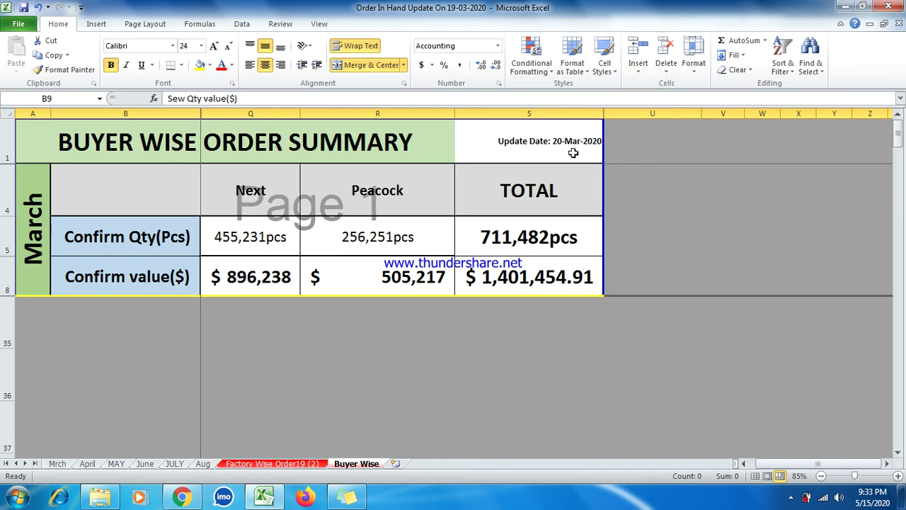
left_click(534, 329)
left_click(349, 251)
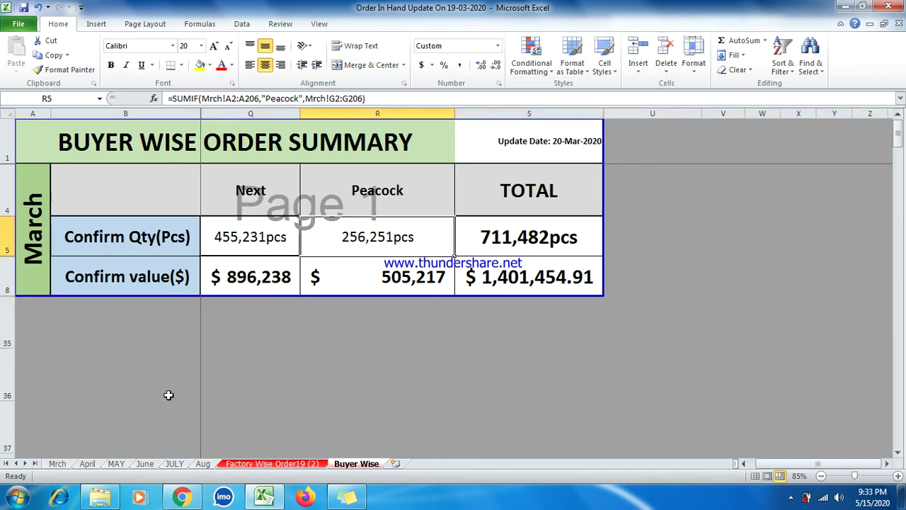
Step: On the Mrch sheet, clear the Quantity of the Next order in cell G152 to test the summary formulas
left_click(57, 463)
scroll(165, 371, "up", 4)
scroll(166, 371, "up", 13)
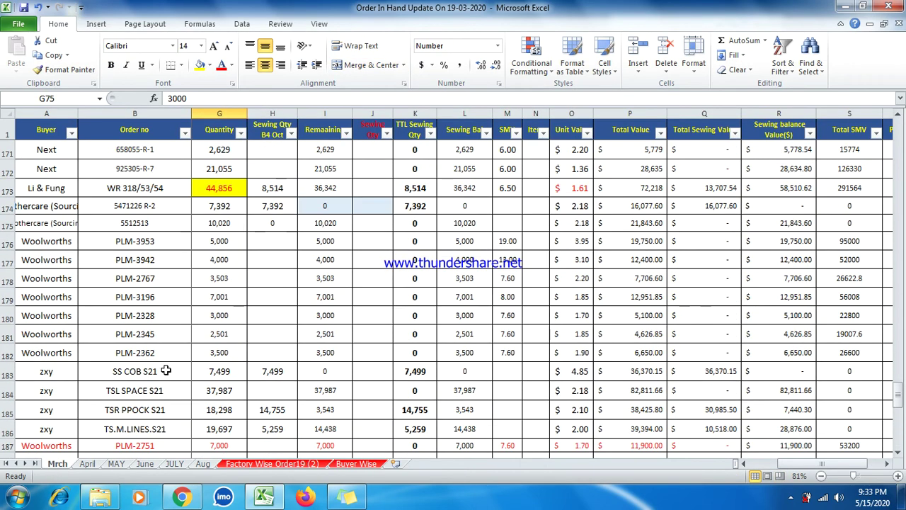
left_click(8, 298)
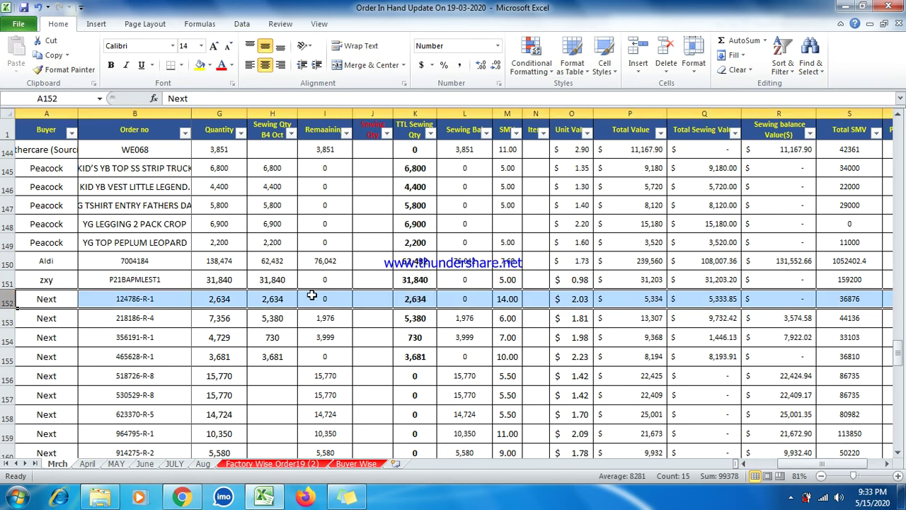
left_click(228, 299)
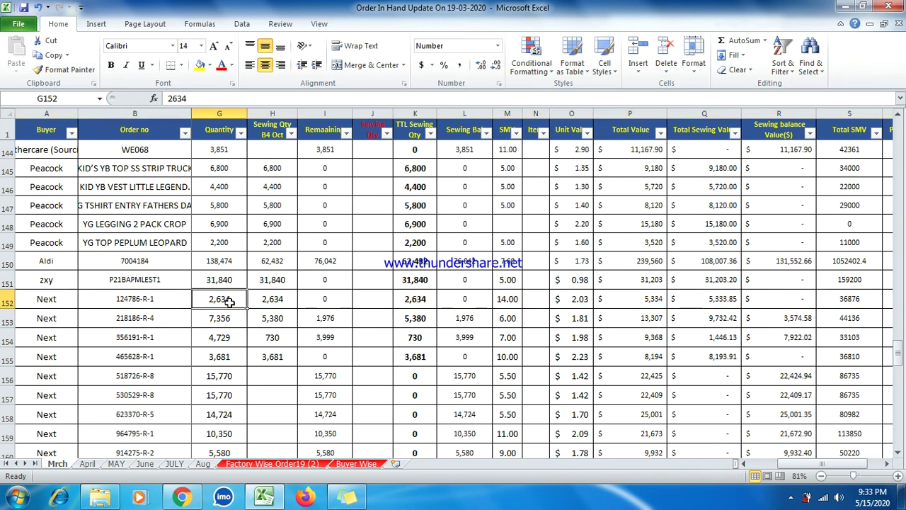
key("Delete")
left_click(367, 320)
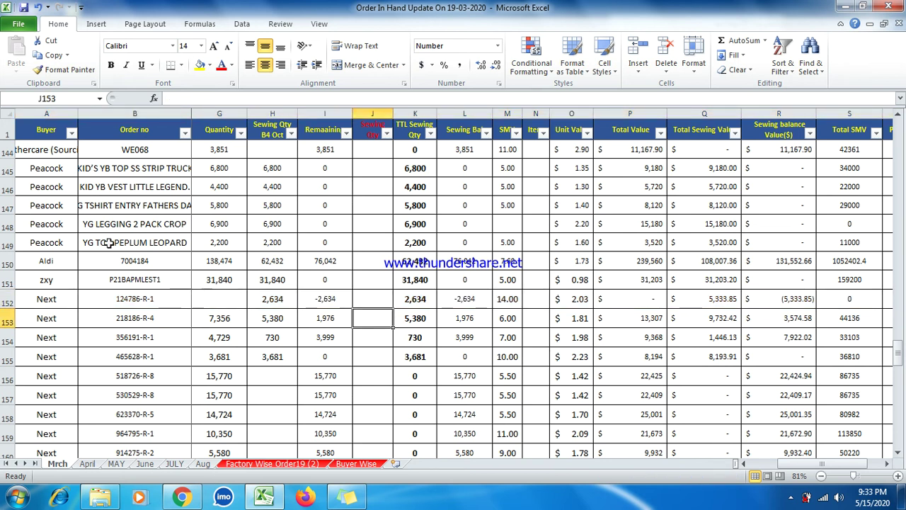
Step: Check Next's Confirm Qty and Confirm value on the Buyer Wise sheet, dismissing the Windows color scheme prompt
left_click(347, 464)
left_click(246, 231)
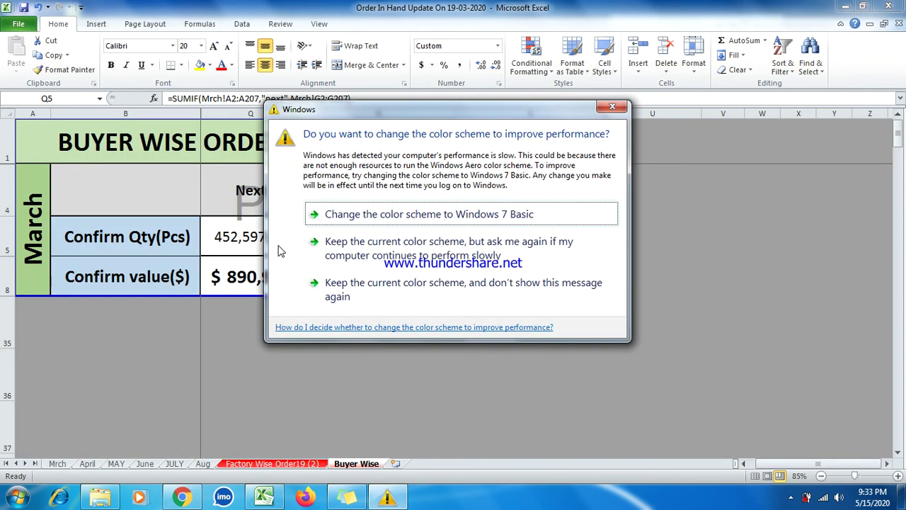
left_click(613, 106)
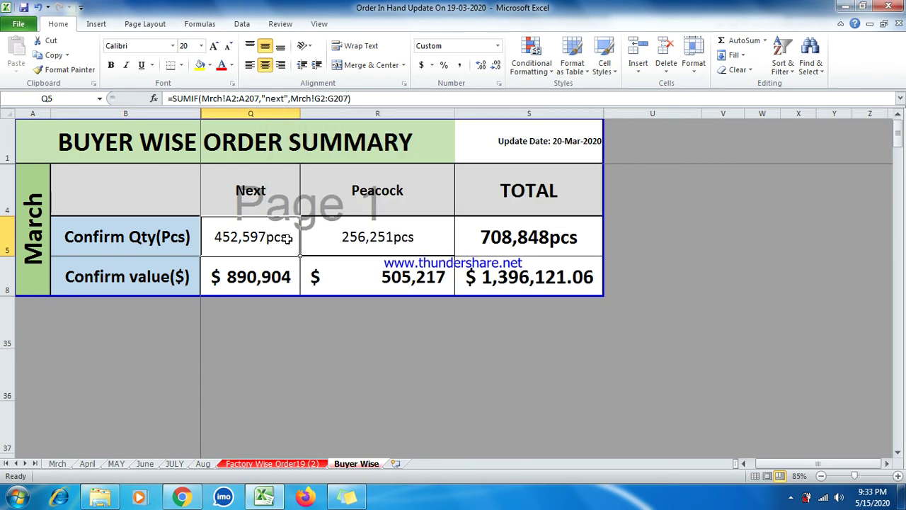
left_click(262, 290)
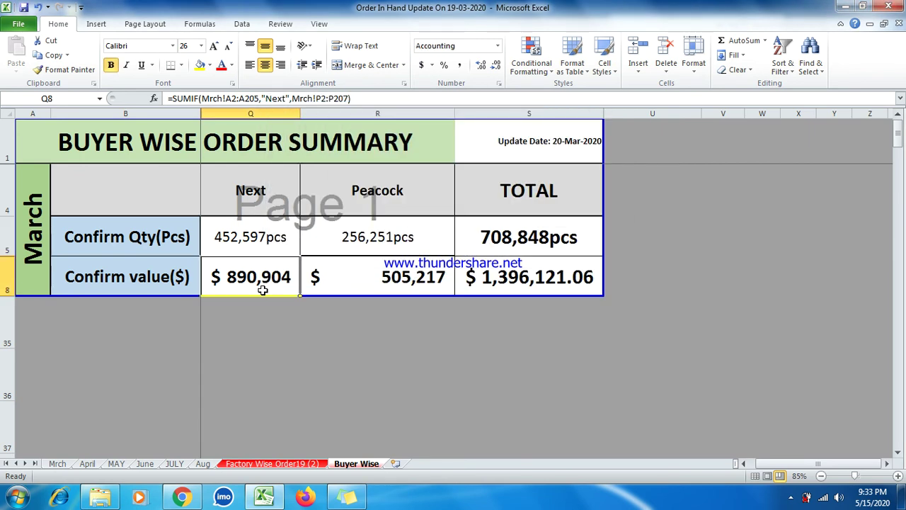
Step: On the Mrch sheet, clear the Quantity values of the Next orders in cells G161:G168
left_click(55, 464)
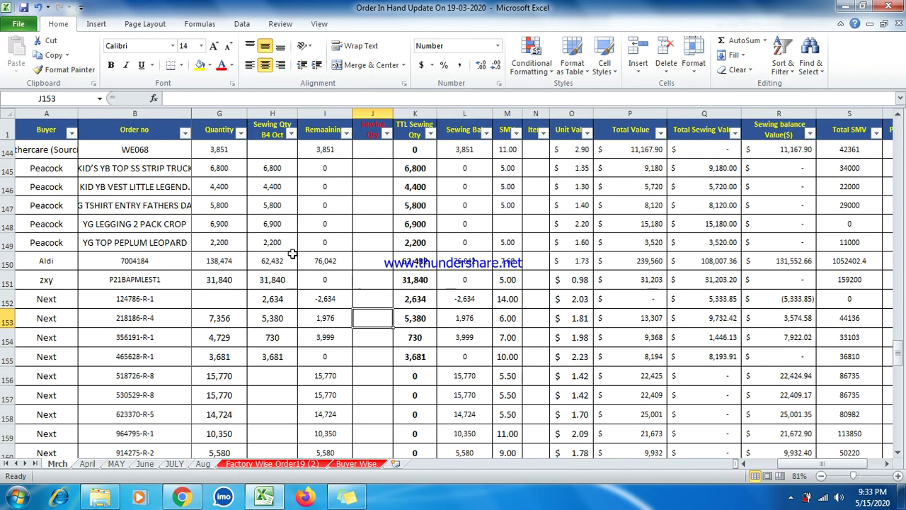
left_click_drag(230, 191, 211, 318)
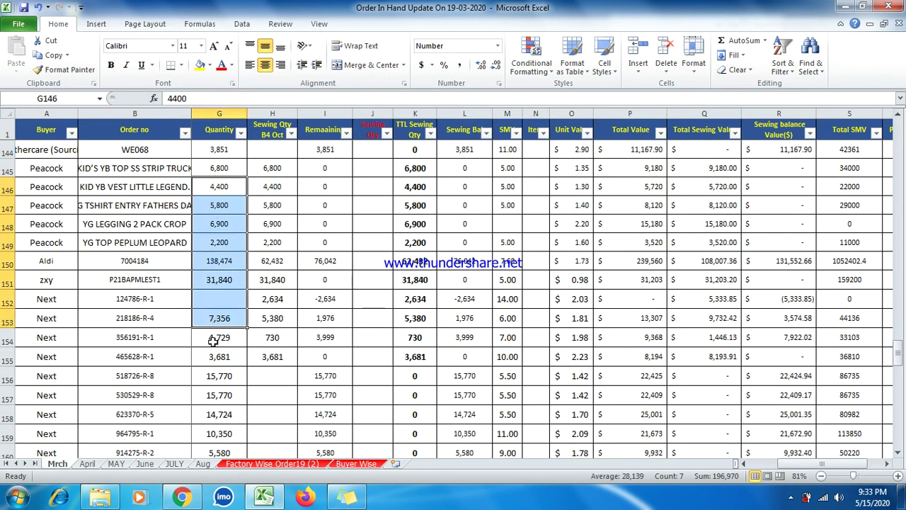
scroll(212, 341, "down", 4)
left_click_drag(226, 247, 211, 371)
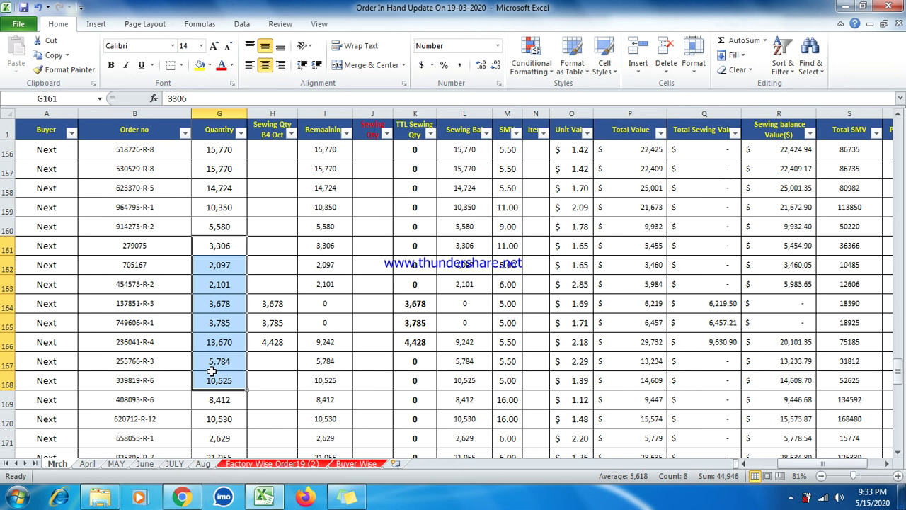
key("Delete")
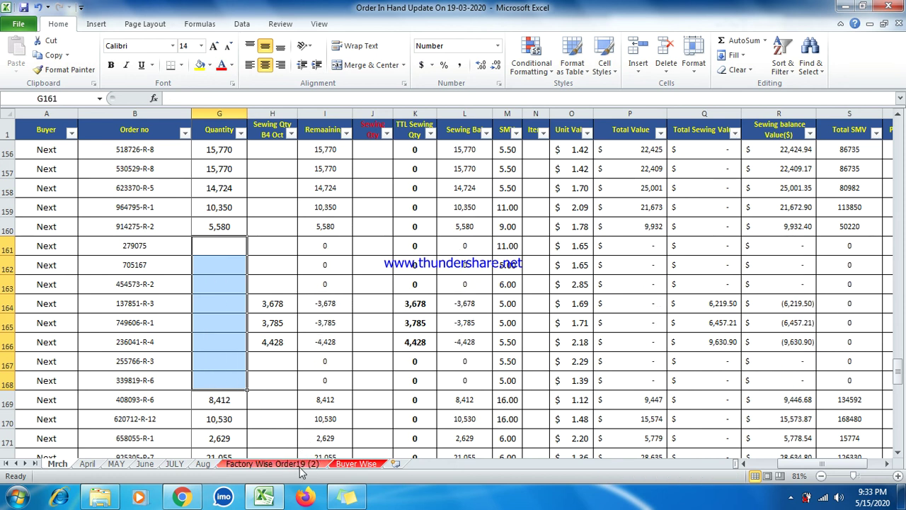
Step: Check the confirmed quantity and value cells for Next, Peacock and TOTAL on the Buyer Wise sheet
left_click(356, 463)
left_click(253, 278)
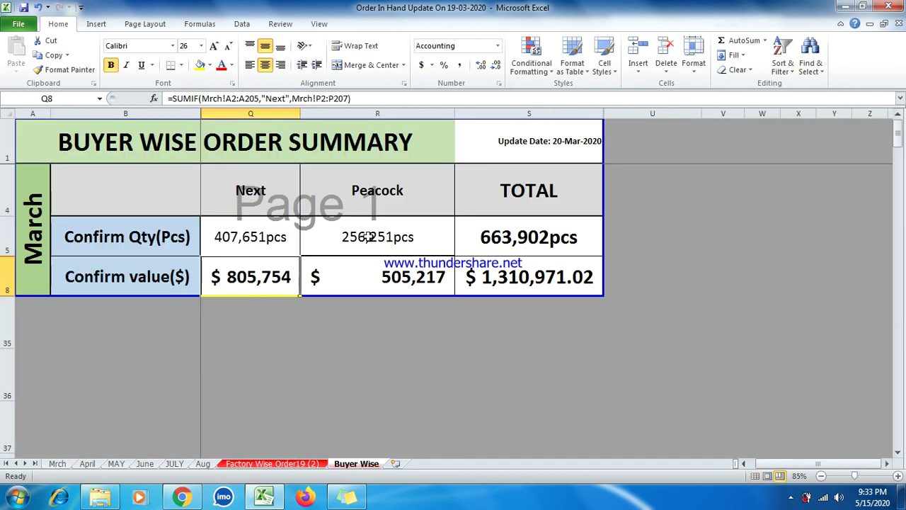
left_click(386, 281)
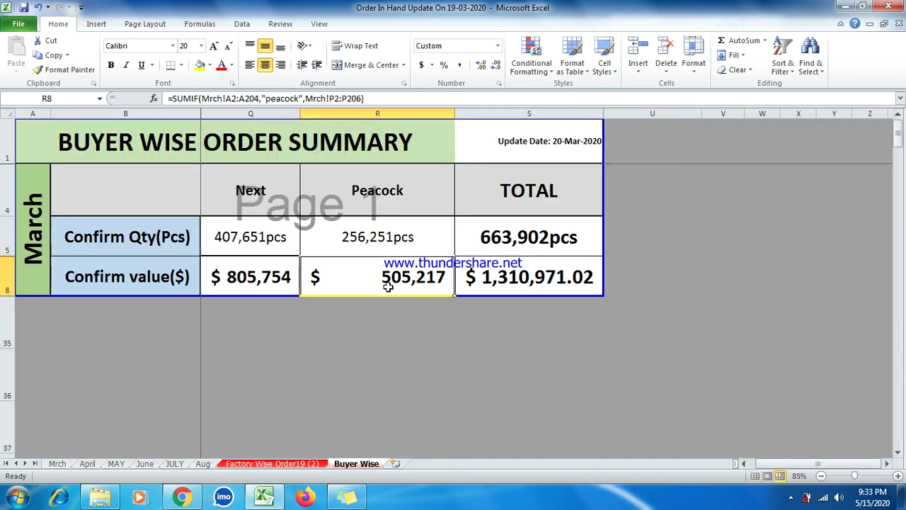
left_click(422, 241)
left_click(522, 251)
left_click(528, 278)
left_click(791, 497)
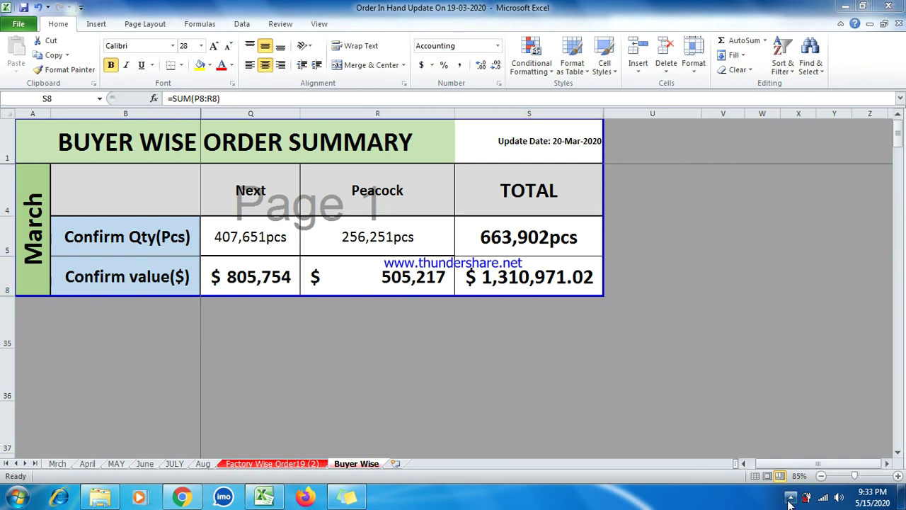
right_click(768, 387)
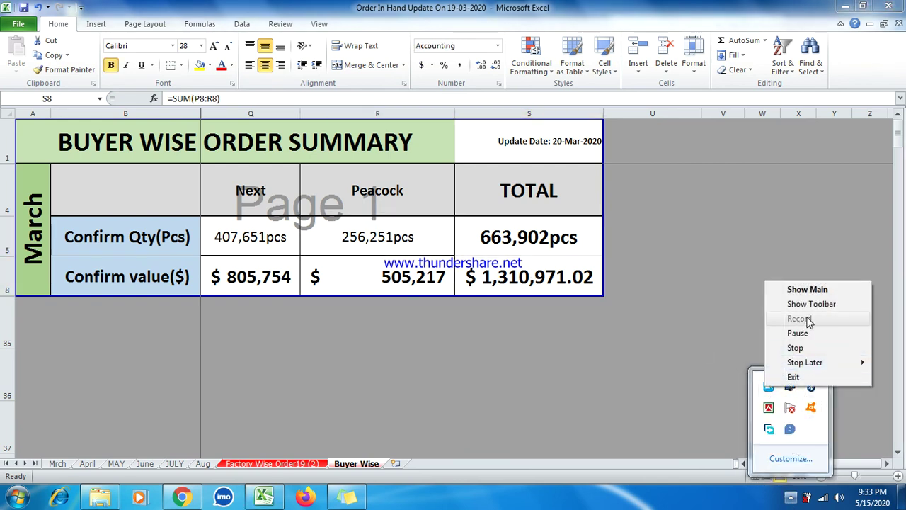